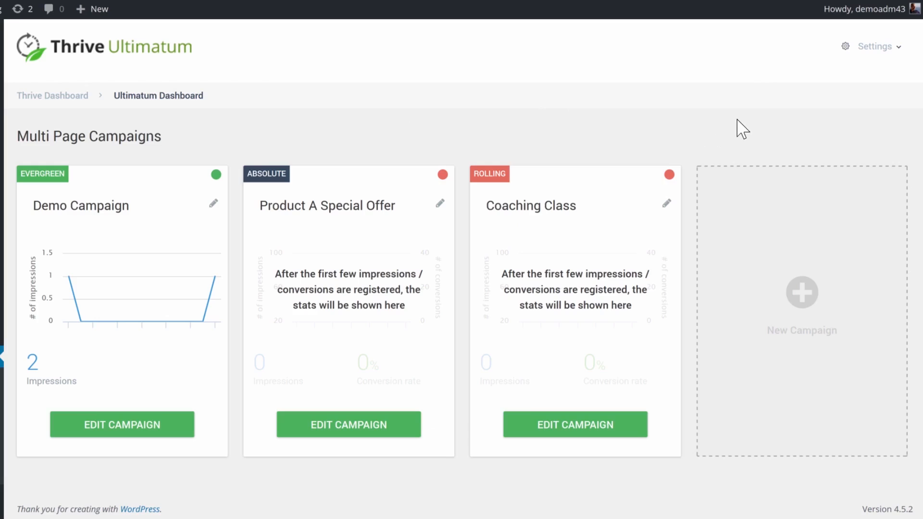
Create a new campaign from scratch named "Demo Campaign 2"
left_click(783, 255)
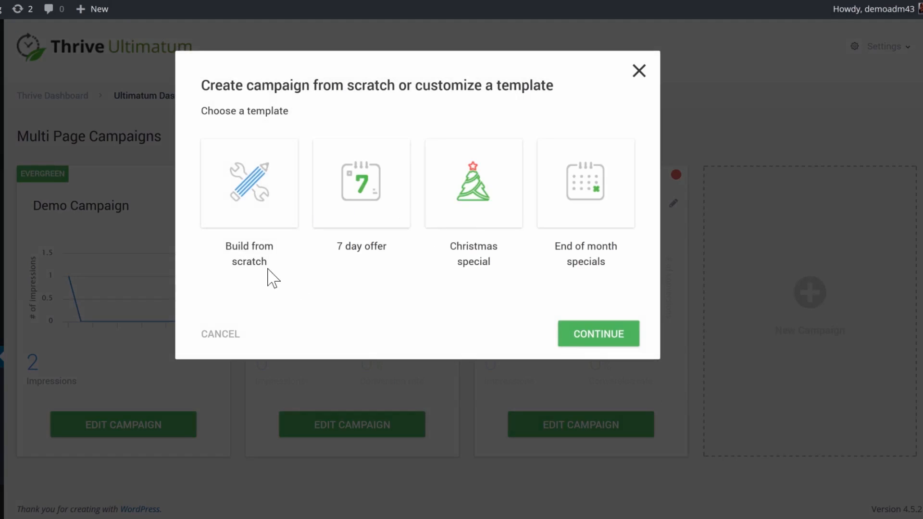
left_click(234, 245)
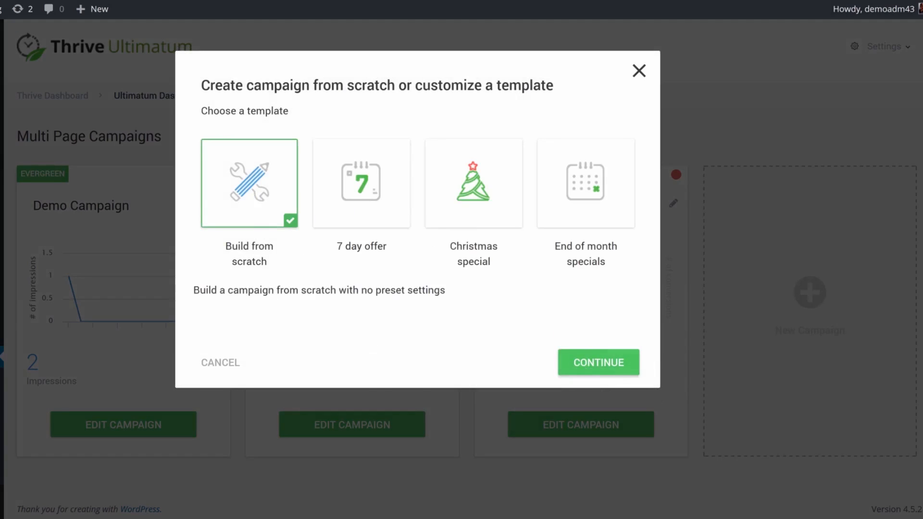
left_click(599, 363)
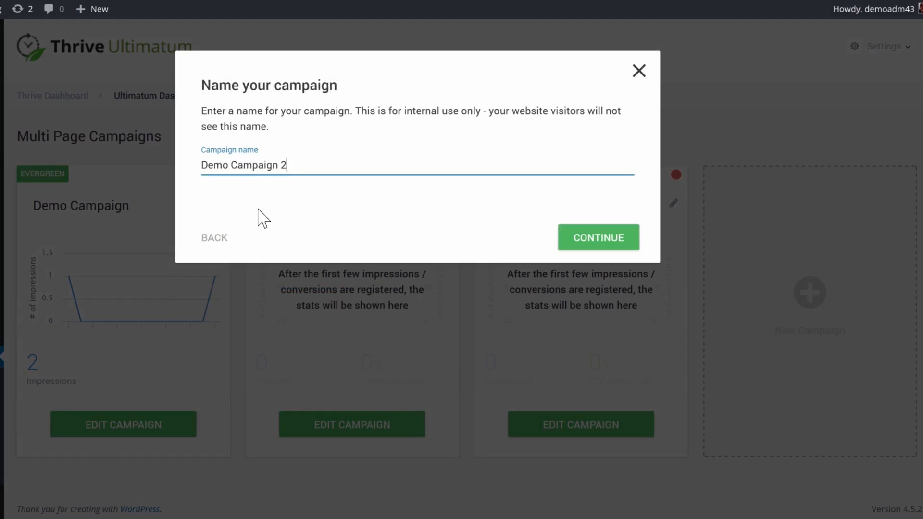
key("Return")
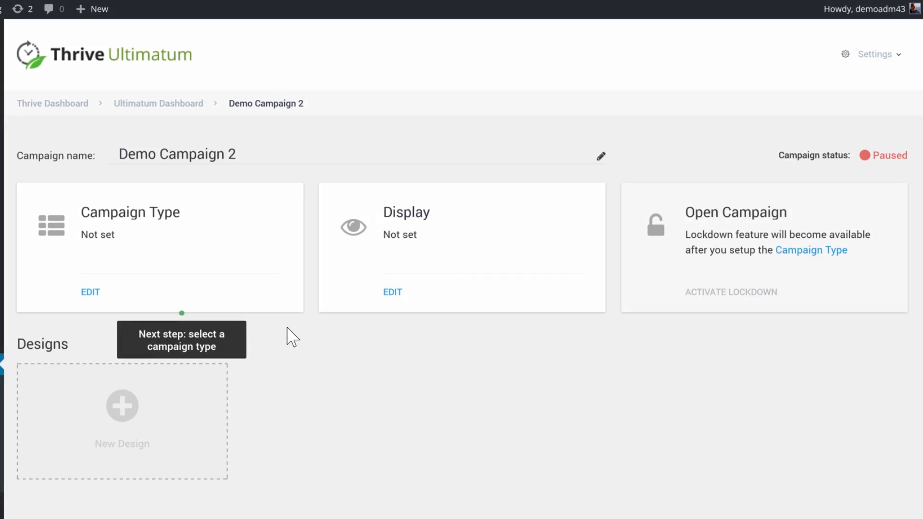
Set the campaign type to Fixed Dates Campaign, starting on 31 May 2016 at 14:00
left_click(91, 293)
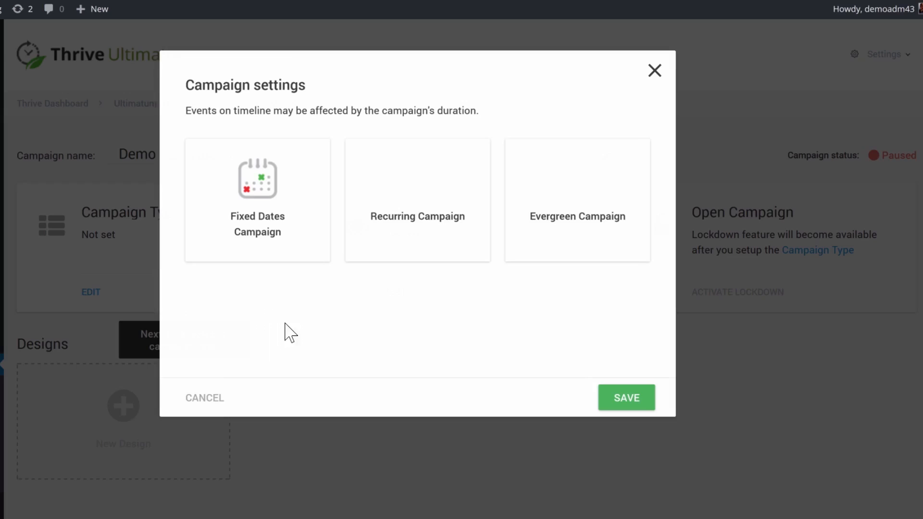
mouse_move(294, 201)
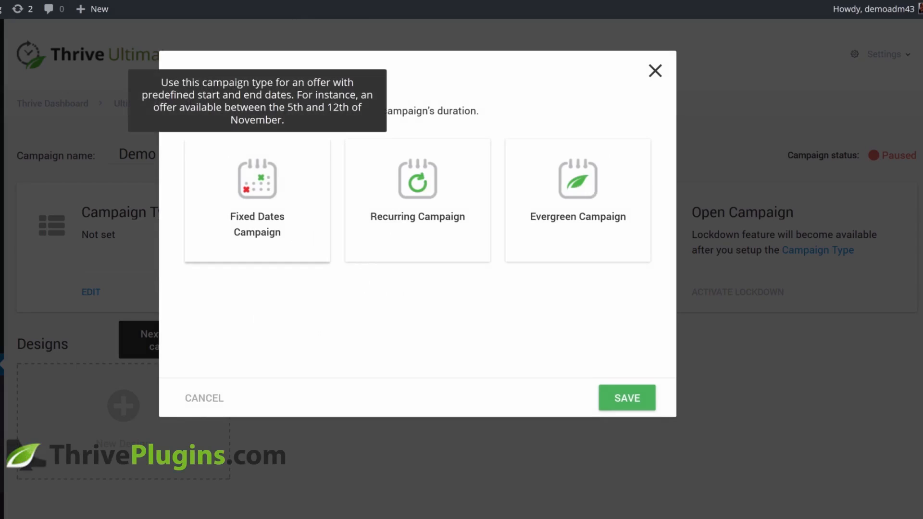
left_click(294, 200)
scroll(267, 288, "down", 2)
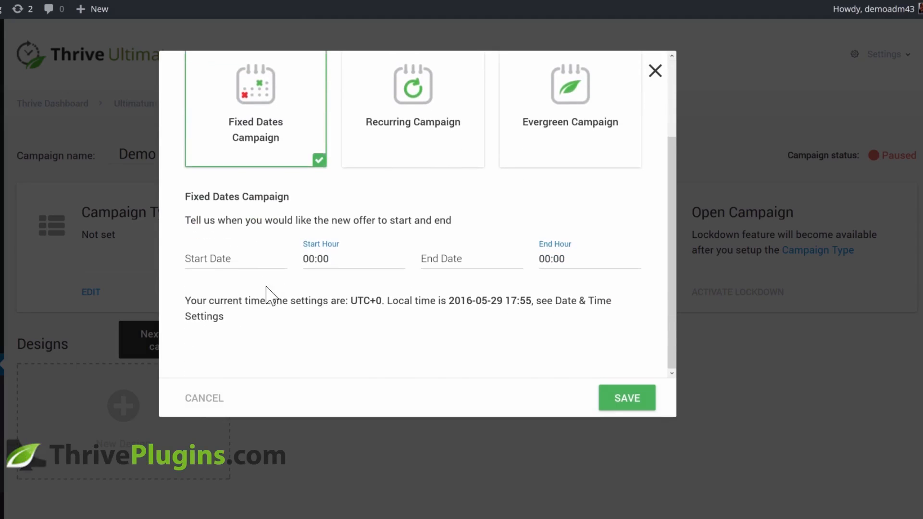
left_click(188, 258)
left_click(261, 289)
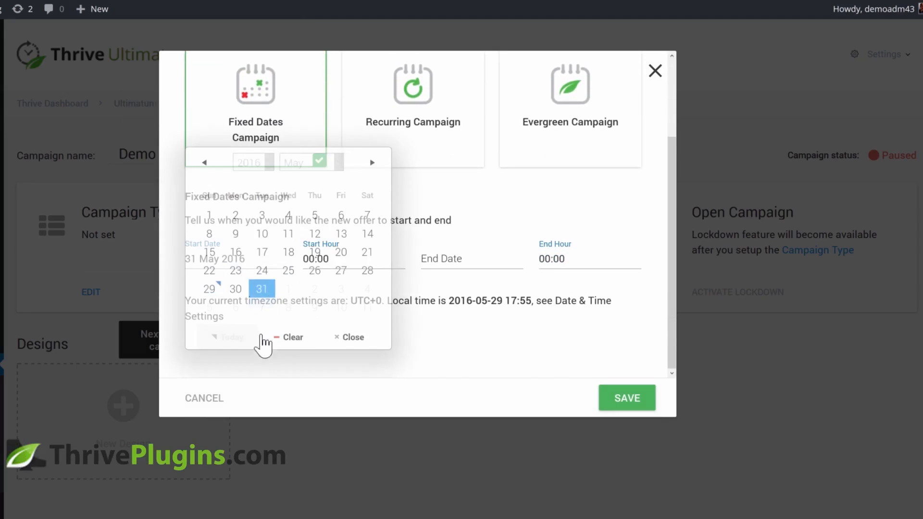
left_click(328, 260)
scroll(362, 319, "down", 1)
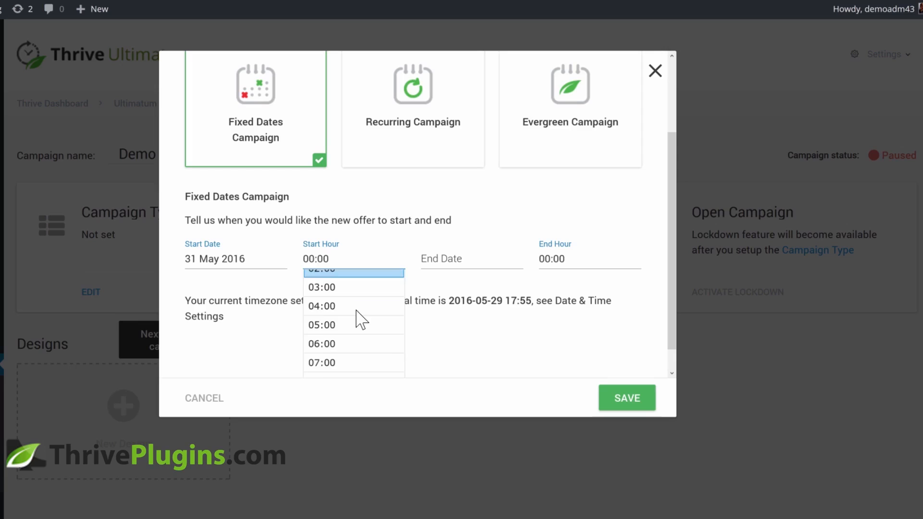
scroll(362, 320, "down", 3)
left_click(342, 334)
Set the campaign's end date and end hour, and save the campaign type
left_click(447, 259)
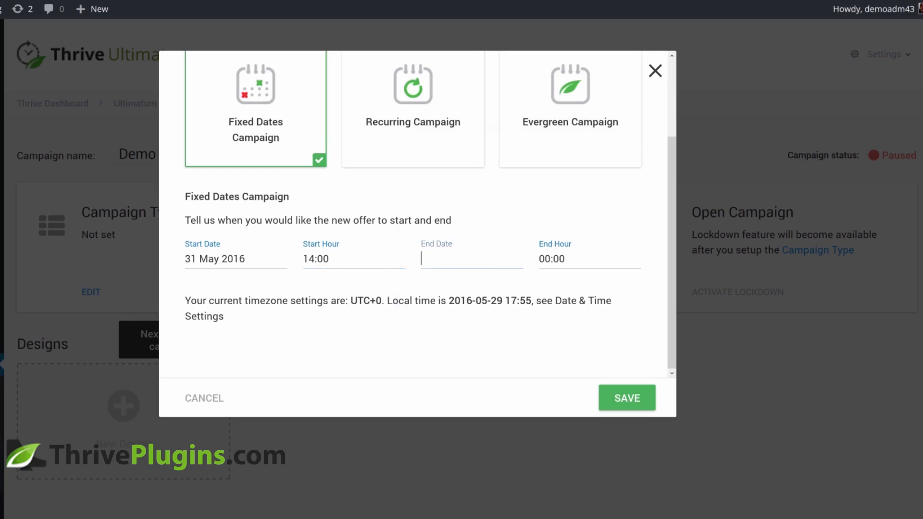
left_click(529, 307)
left_click(558, 270)
scroll(567, 337, "down", 4)
left_click(568, 360)
left_click(626, 398)
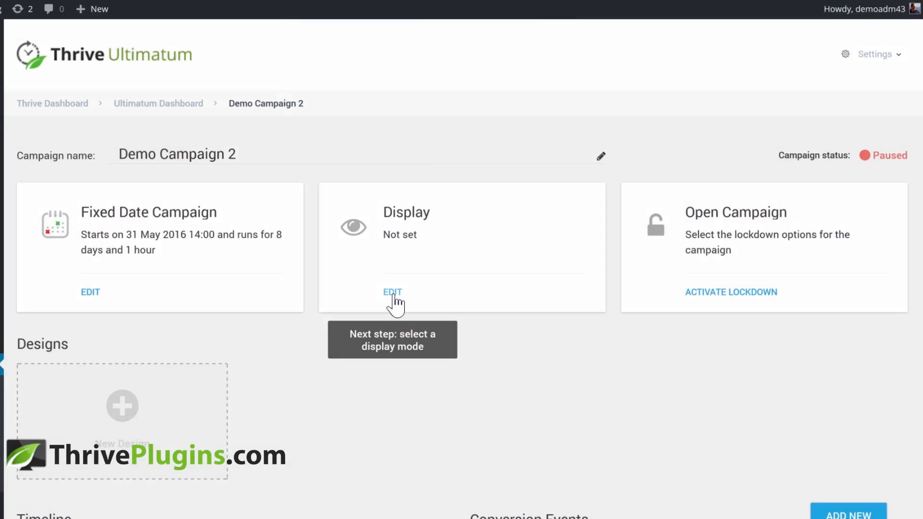
Configure the campaign to display on All Posts and save the display settings
left_click(392, 292)
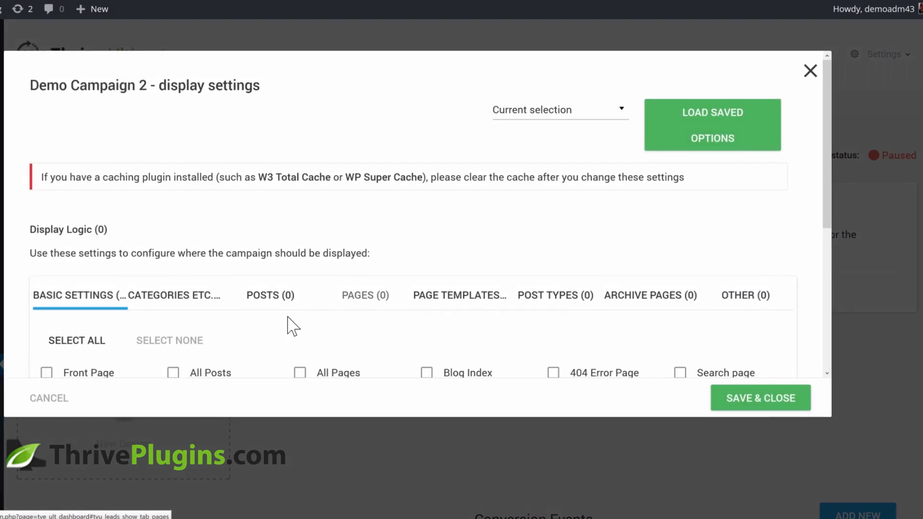
scroll(289, 324, "down", 2)
left_click(173, 289)
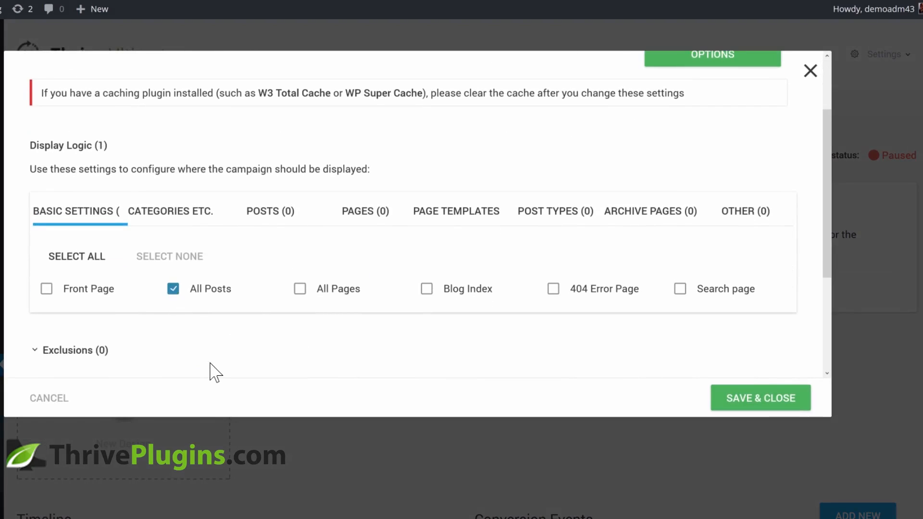
left_click(188, 221)
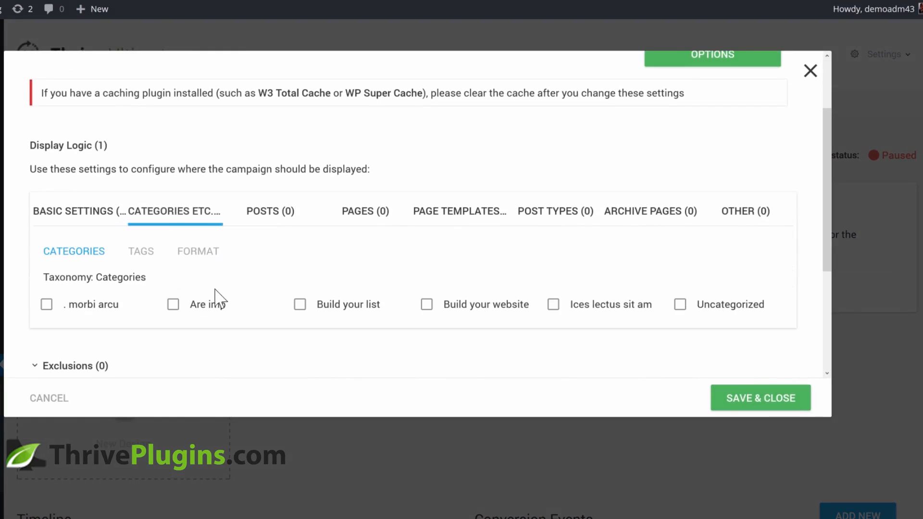
left_click(270, 213)
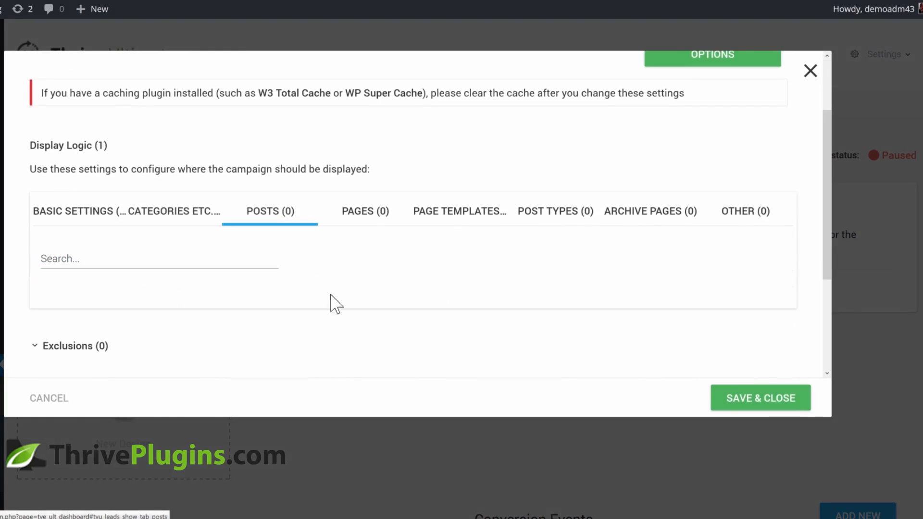
left_click(353, 219)
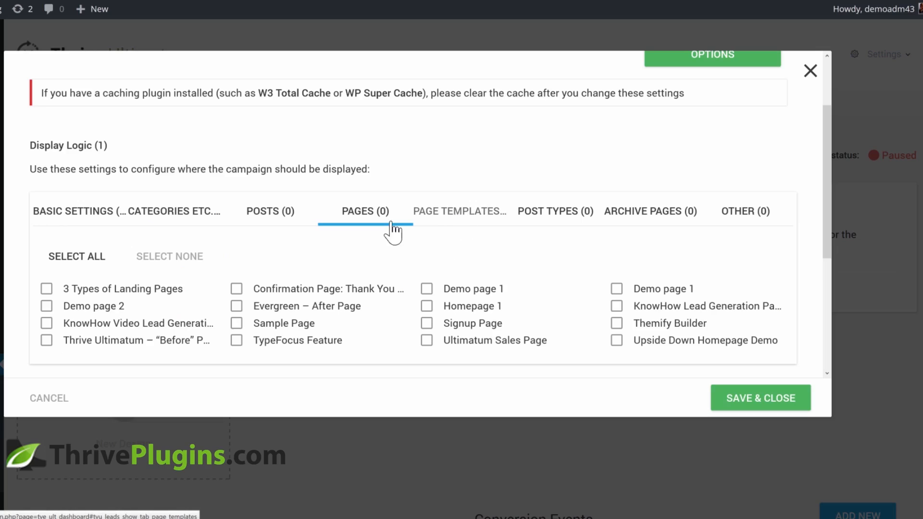
left_click(749, 404)
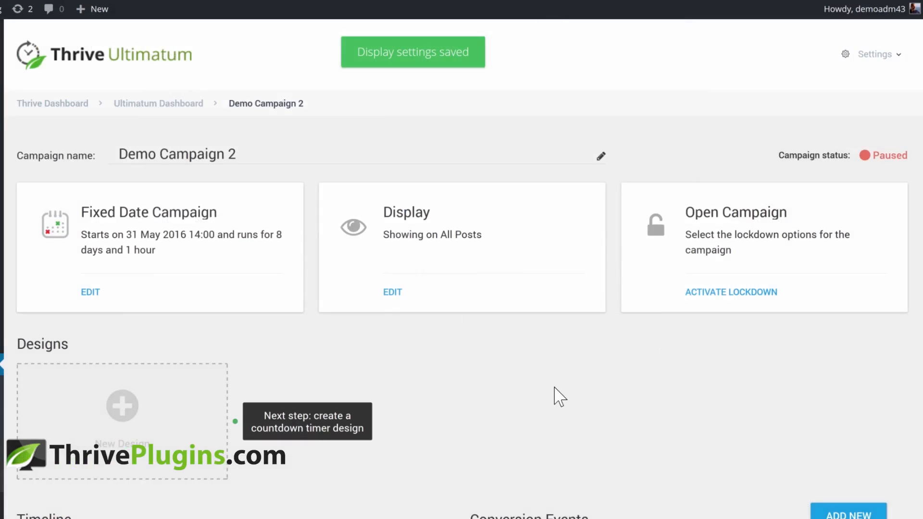
Add a new design of the Bottom ribbon type
scroll(548, 370, "down", 4)
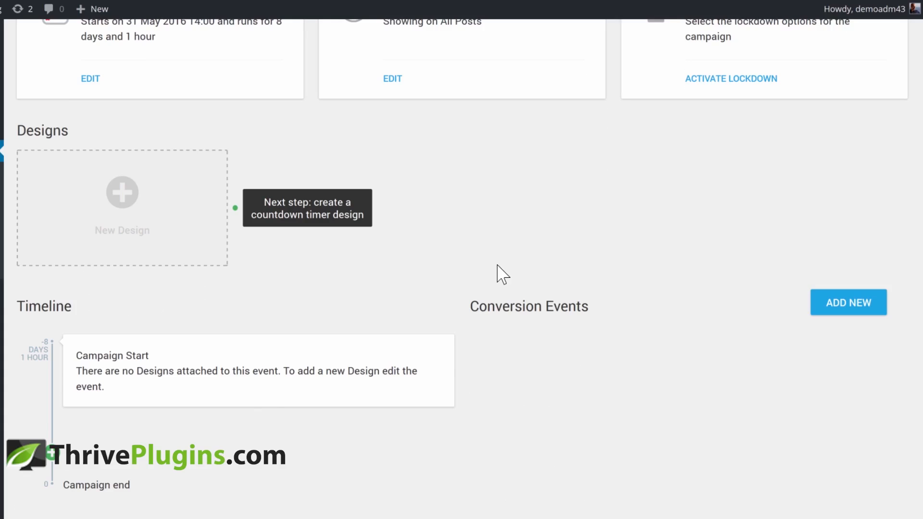
scroll(497, 265, "down", 1)
left_click(118, 168)
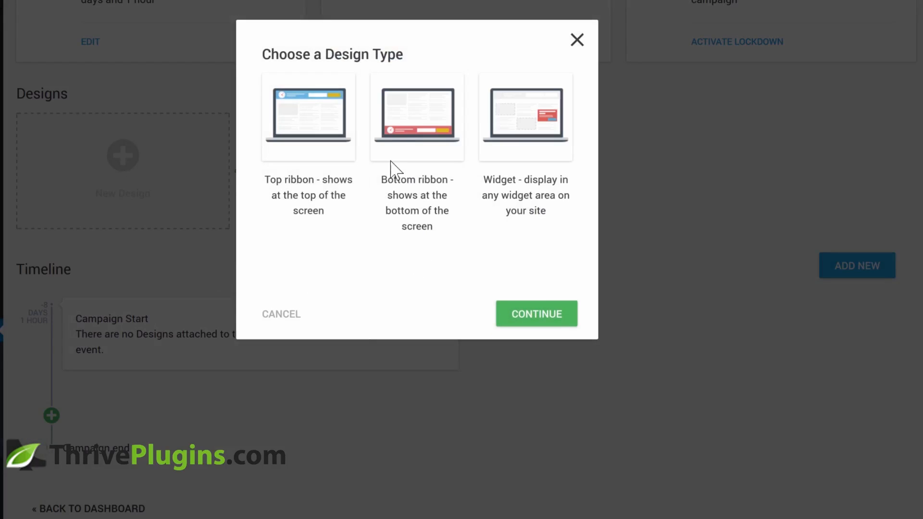
left_click(406, 112)
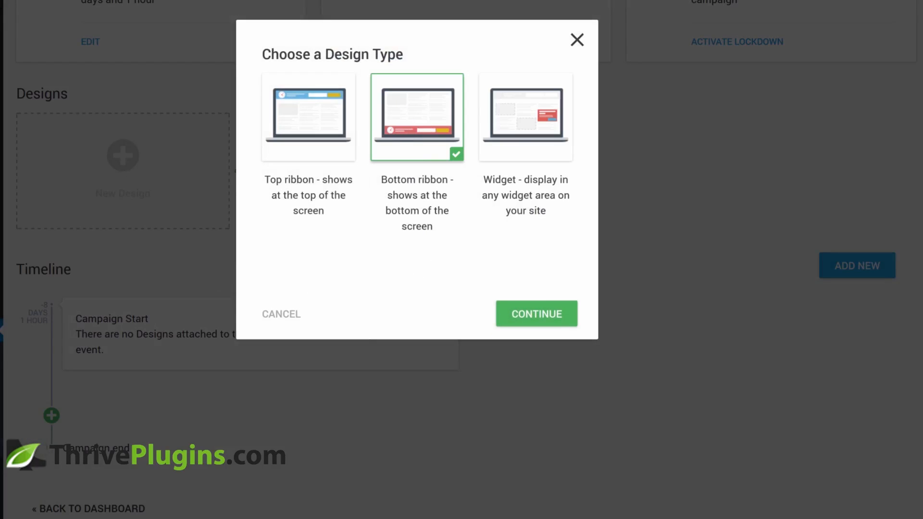
left_click(537, 314)
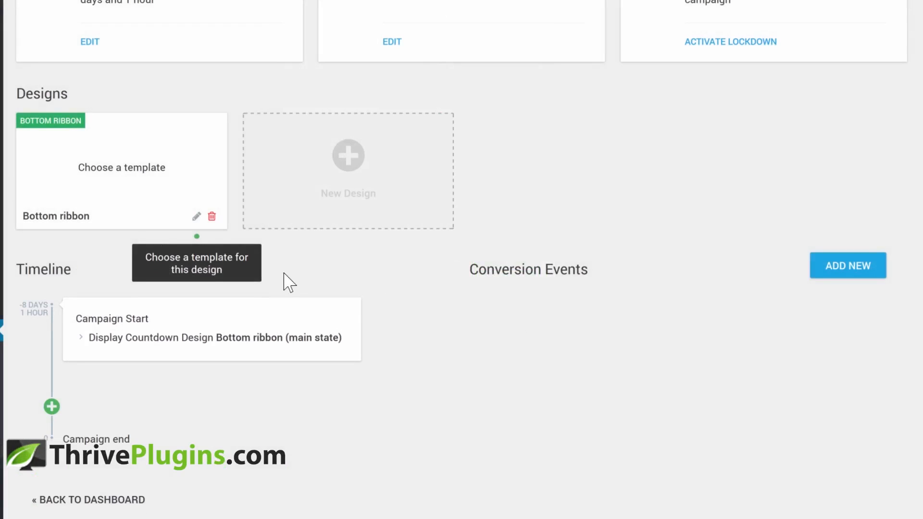
Open the bottom ribbon design and apply the Ribbon Set 003 template
left_click(196, 216)
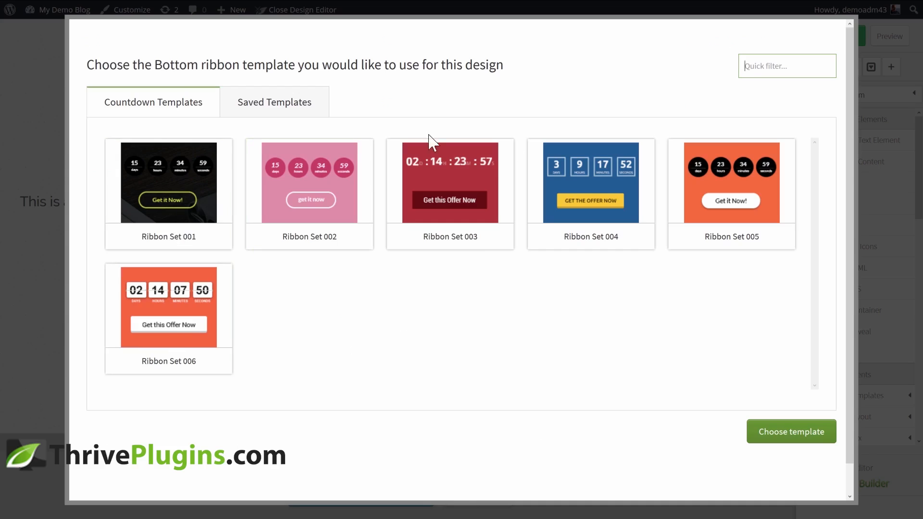
left_click(481, 201)
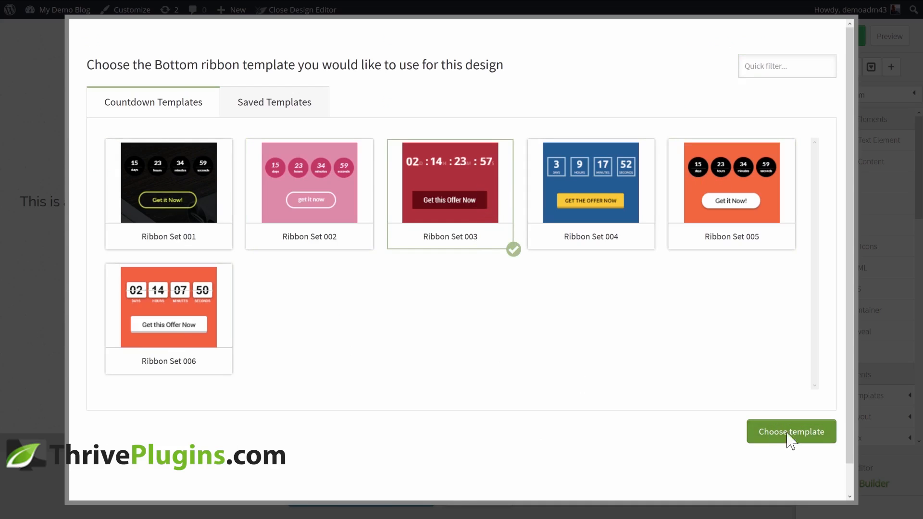
left_click(754, 436)
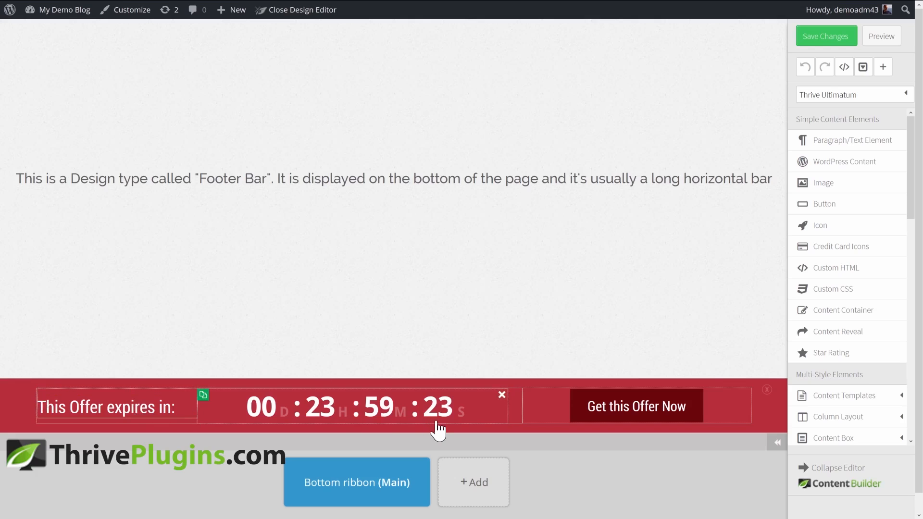
Change the ribbon's background colour to green
left_click(14, 402)
left_click(95, 359)
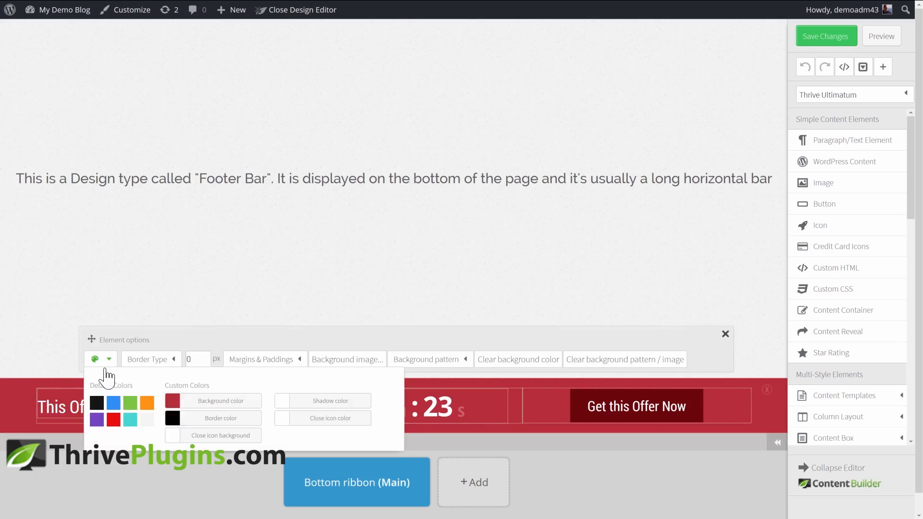
left_click(129, 405)
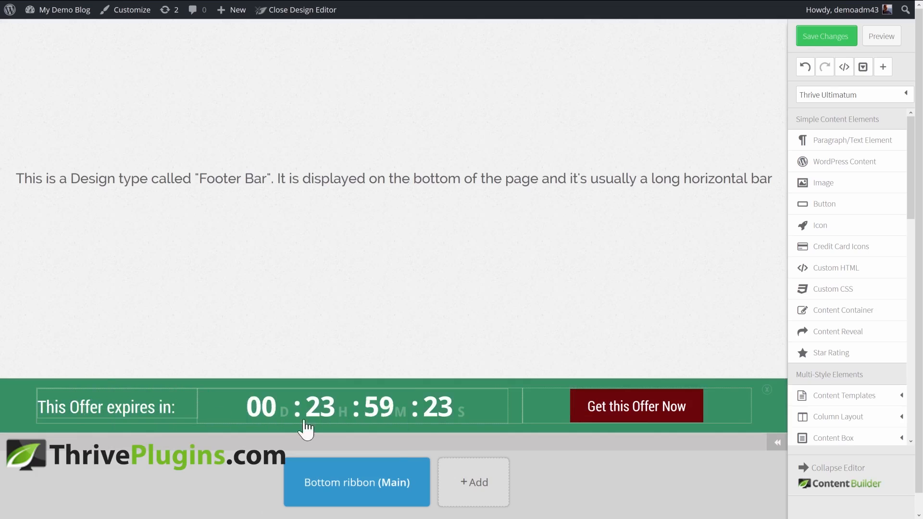
Change the offer button's background colour to dark green
left_click(661, 417)
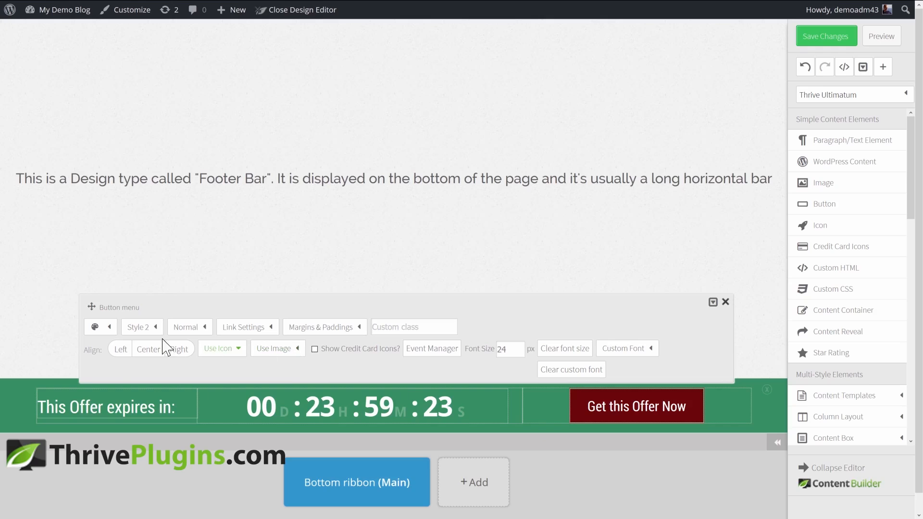
left_click(109, 327)
left_click(128, 375)
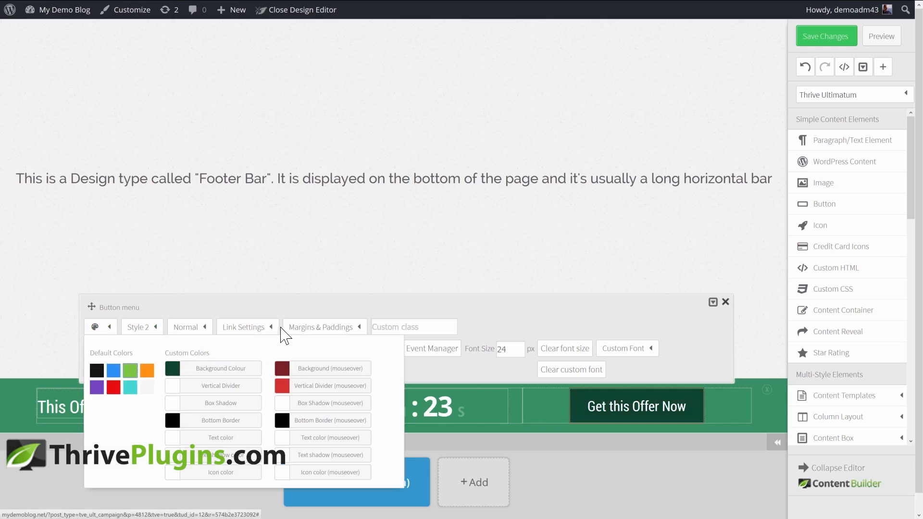
Set the button text to "Change the Text" and save the design changes
left_click(243, 327)
triple_click(296, 370)
type("Cha")
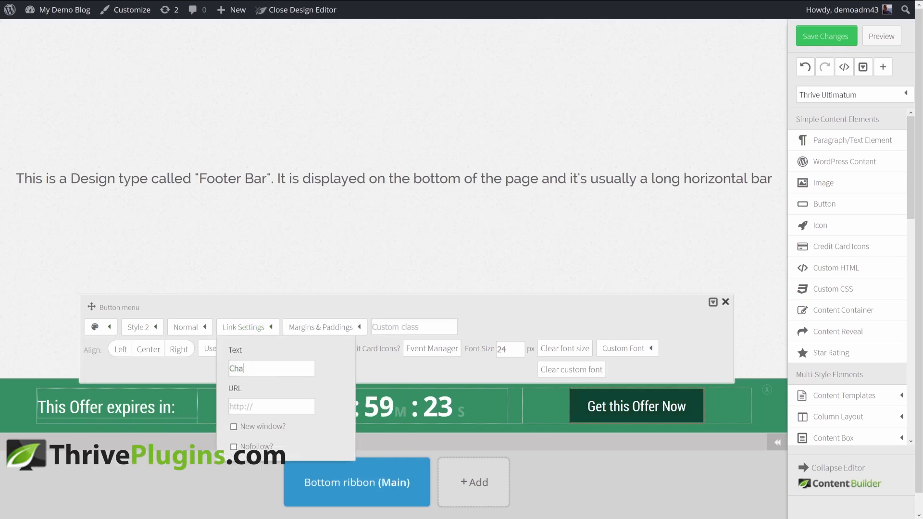
type("nge the Text")
key("Tab")
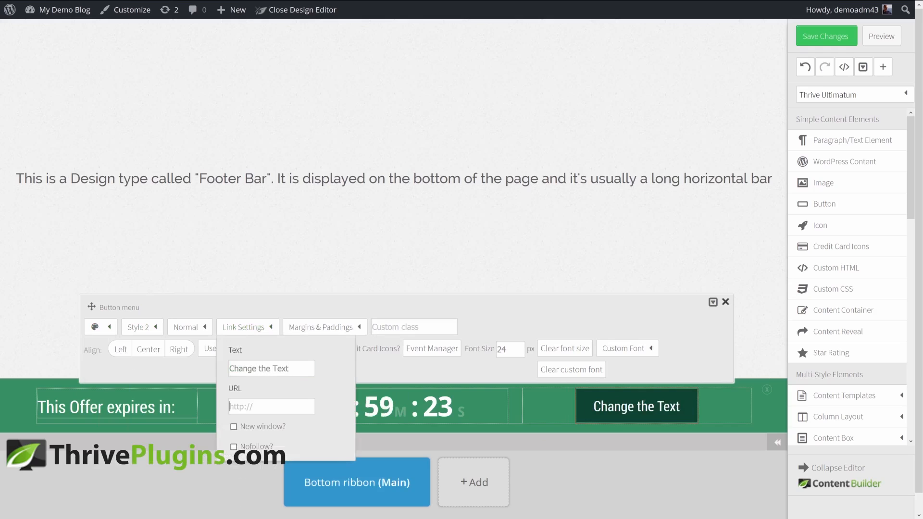
left_click(276, 406)
left_click(455, 254)
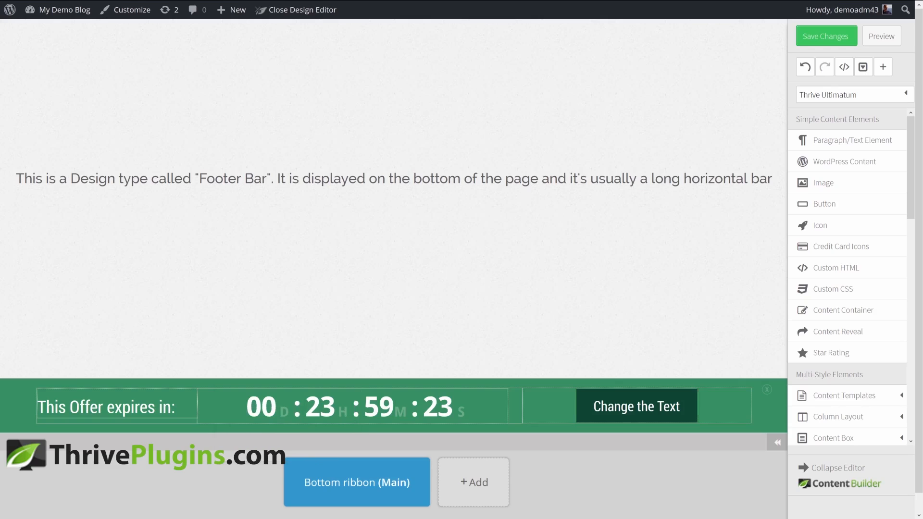
left_click(826, 37)
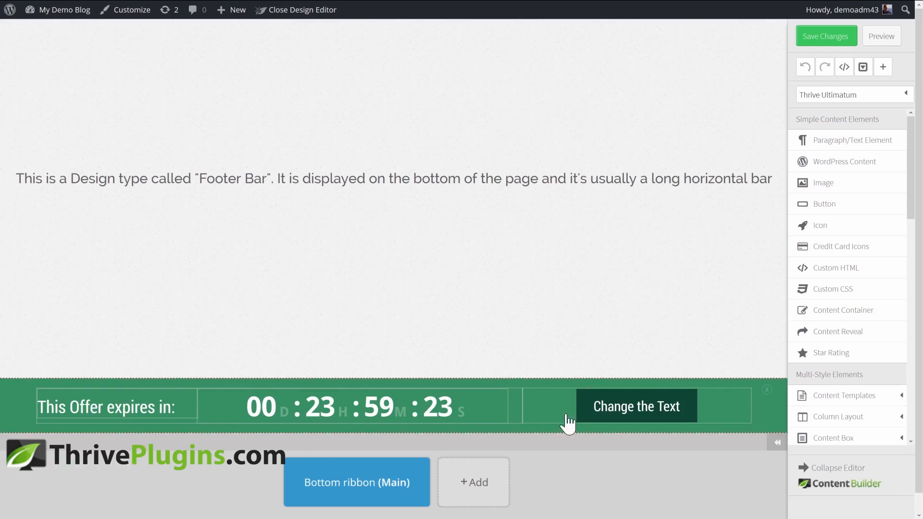
Add a new design state named "urgent"
left_click(477, 483)
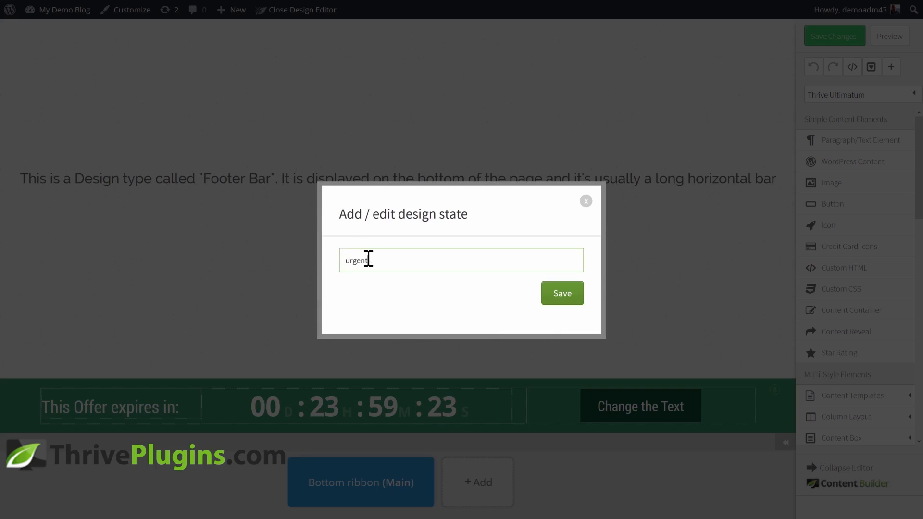
left_click(562, 293)
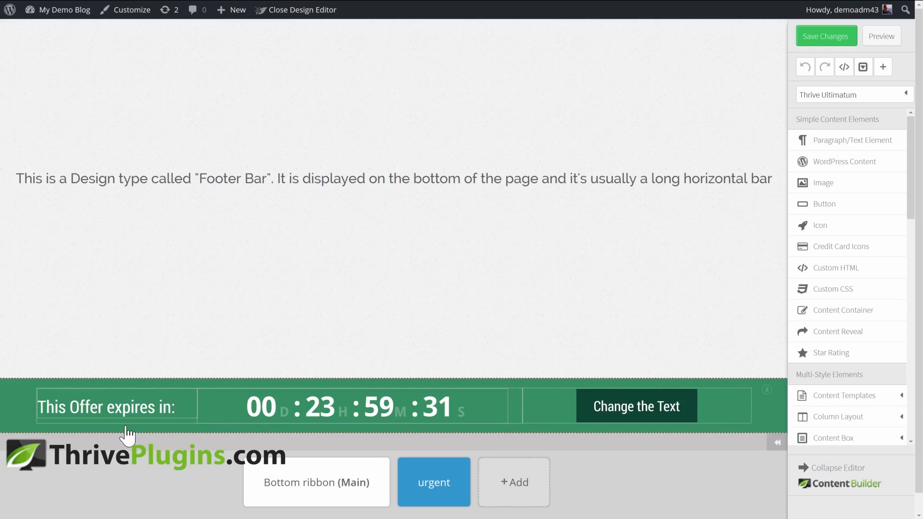
Recolour the urgent state's ribbon background red and its offer button dark red
left_click(109, 427)
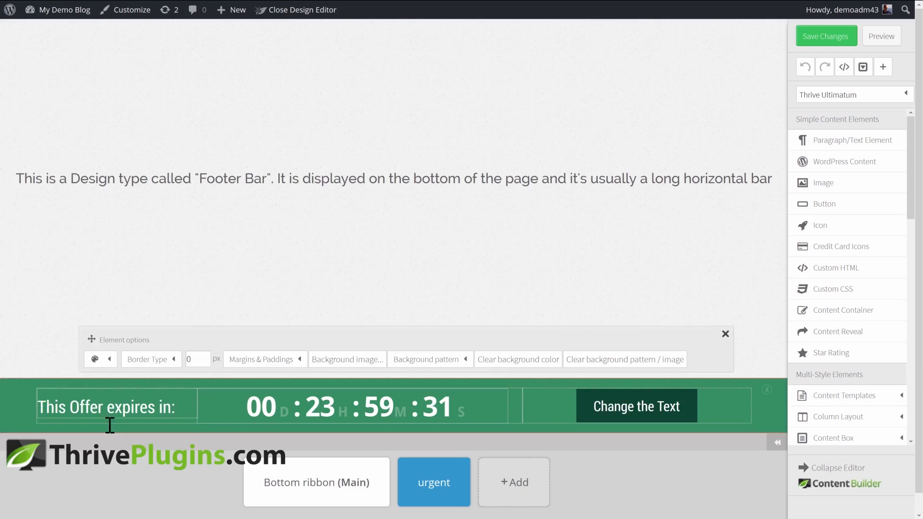
left_click(103, 364)
left_click(114, 420)
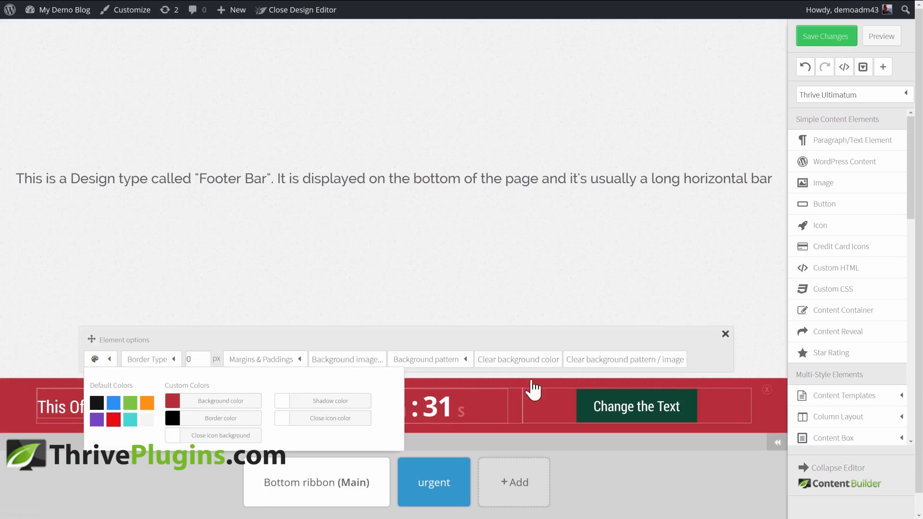
left_click(670, 393)
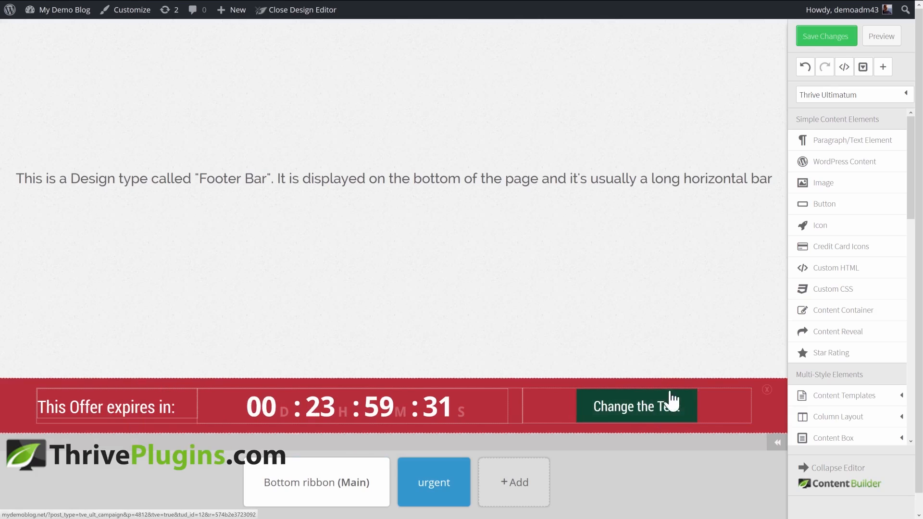
left_click(110, 327)
left_click(112, 386)
Replace the ribbon's label with the pasted text "Warning! This offer is about to go away forever!" and save the design
left_click(143, 410)
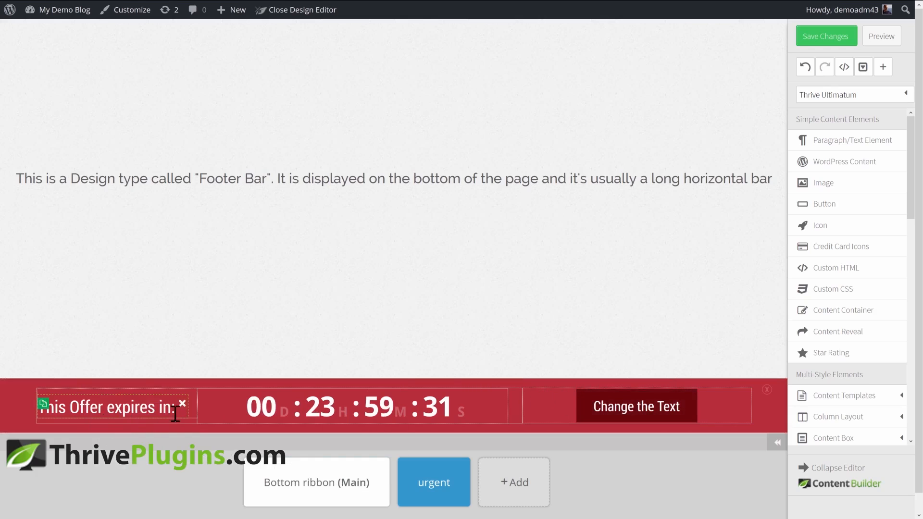
left_click(176, 414)
key("ctrl+a")
type("Warning! This offer is about to go away forever!")
left_click(498, 319)
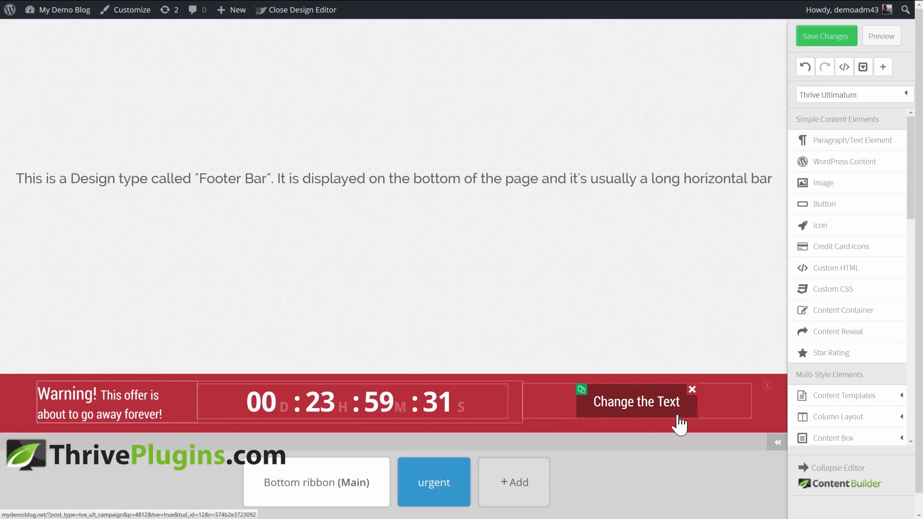
left_click(826, 37)
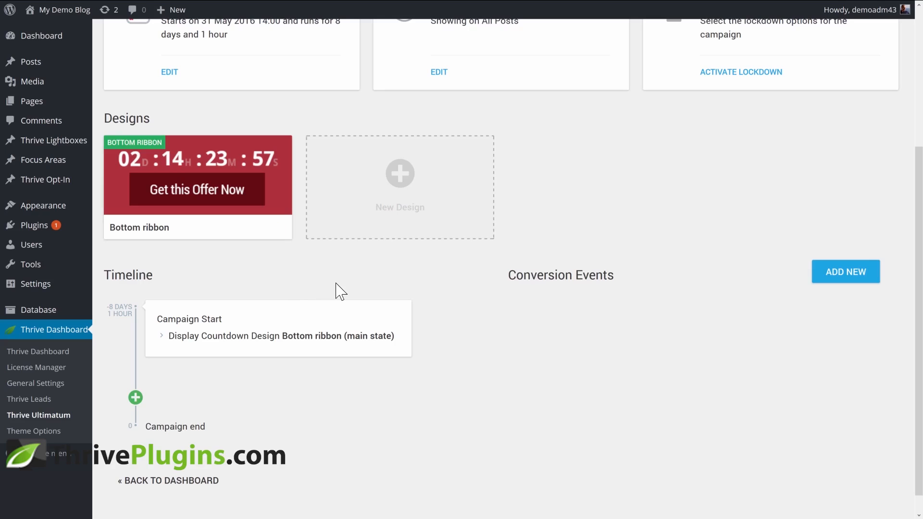
Add a new Widget design to the campaign
left_click(399, 183)
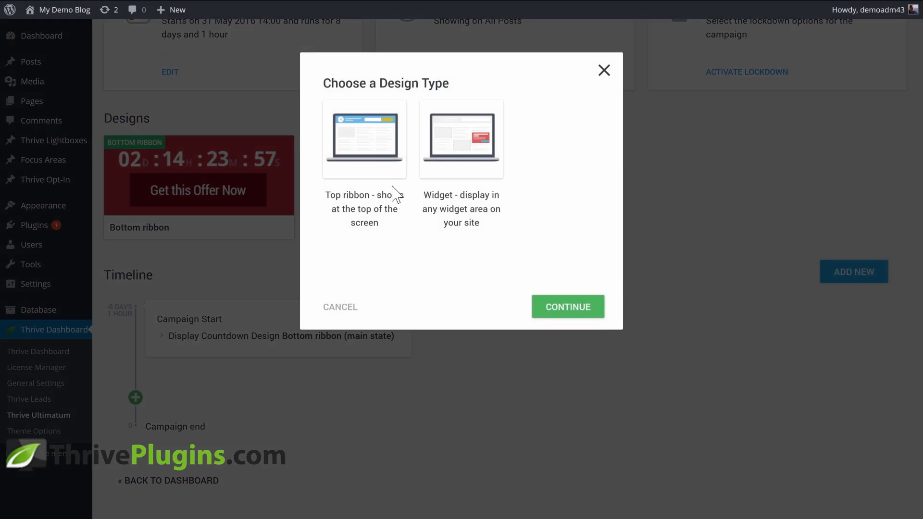
left_click(447, 144)
left_click(568, 313)
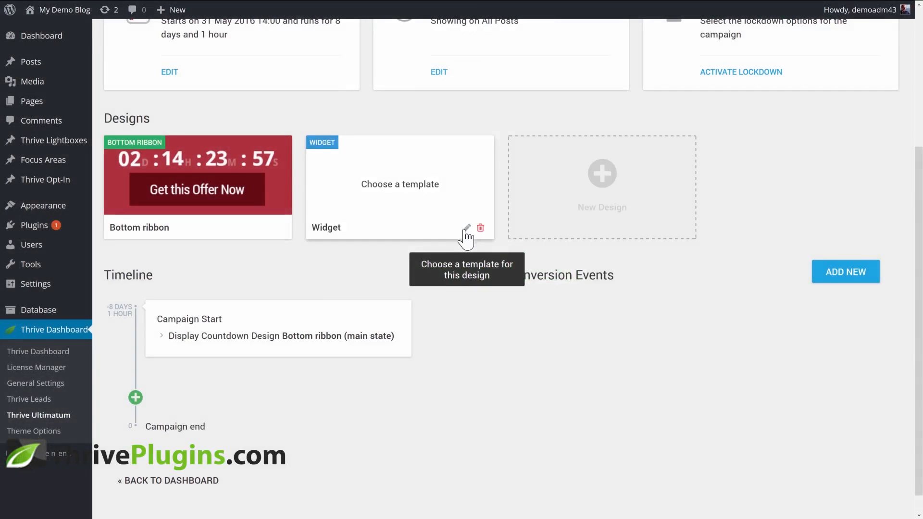
Apply the Widget Set 006 template to the widget design, save it, and return to the campaign
left_click(466, 229)
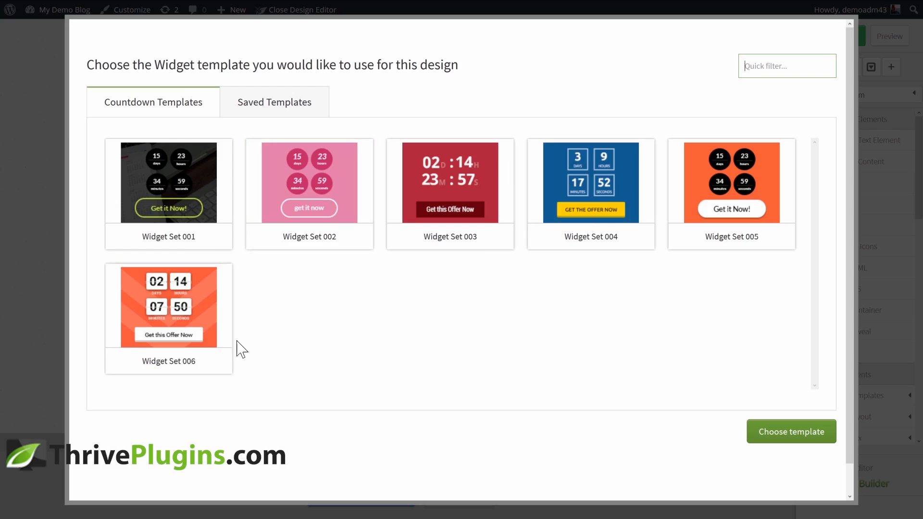
left_click(229, 349)
left_click(757, 436)
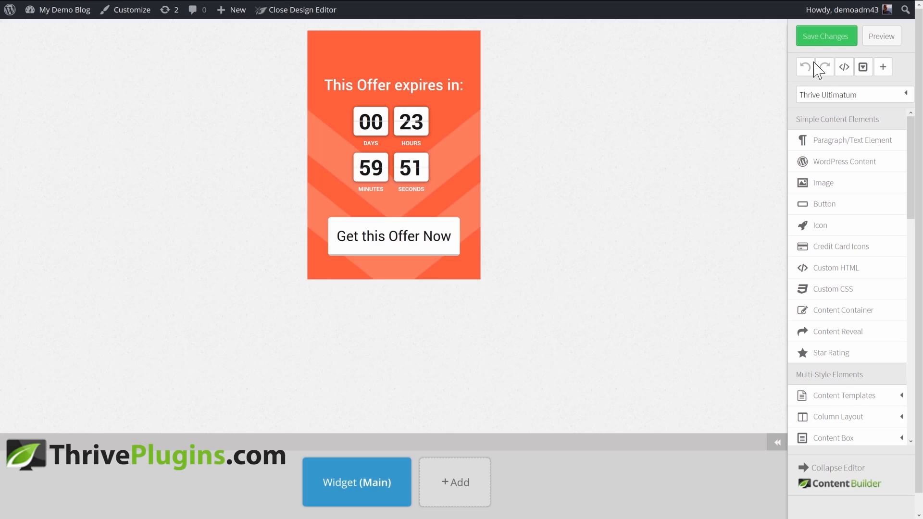
left_click(823, 41)
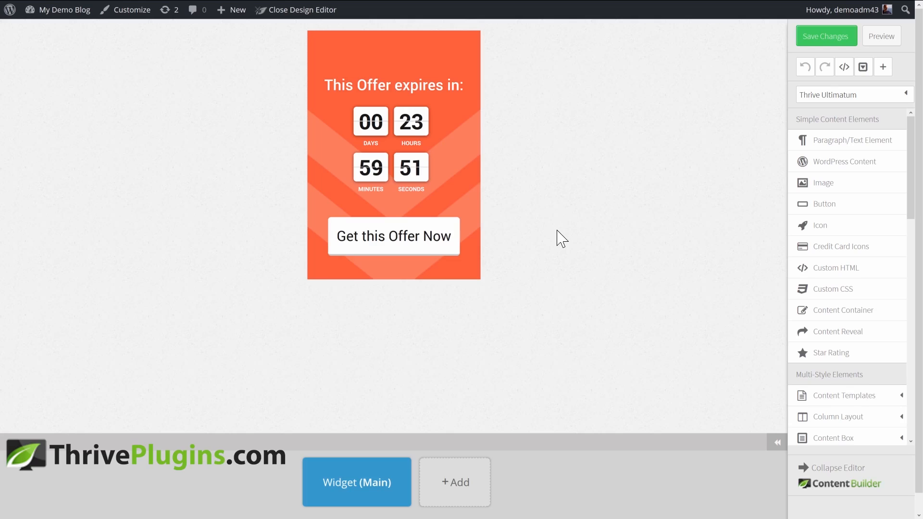
mouse_move(246, 1)
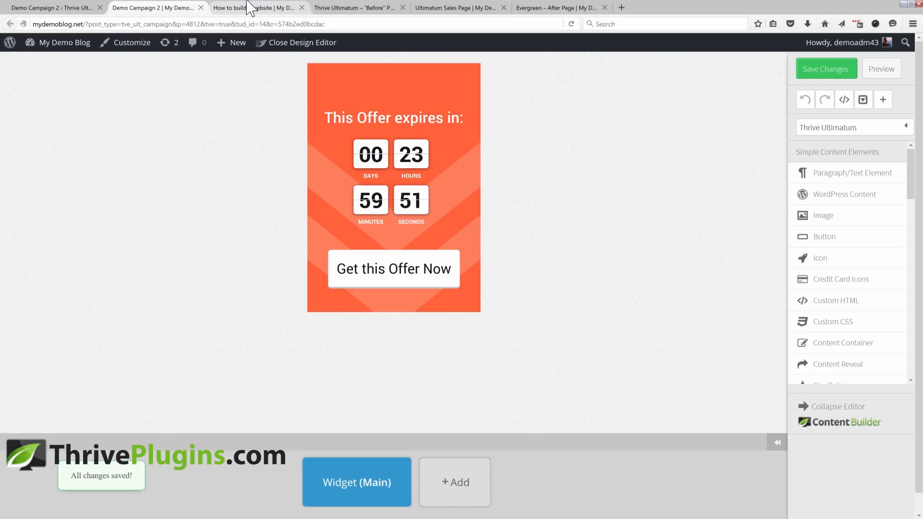
left_click(201, 8)
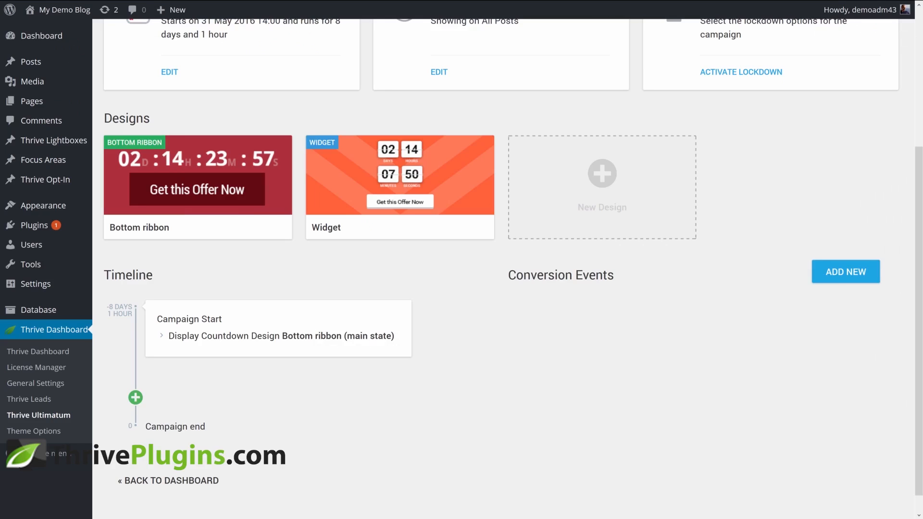
Save the Campaign Start timeline event with the widget design displayed alongside the bottom ribbon
scroll(450, 300, "down", 1)
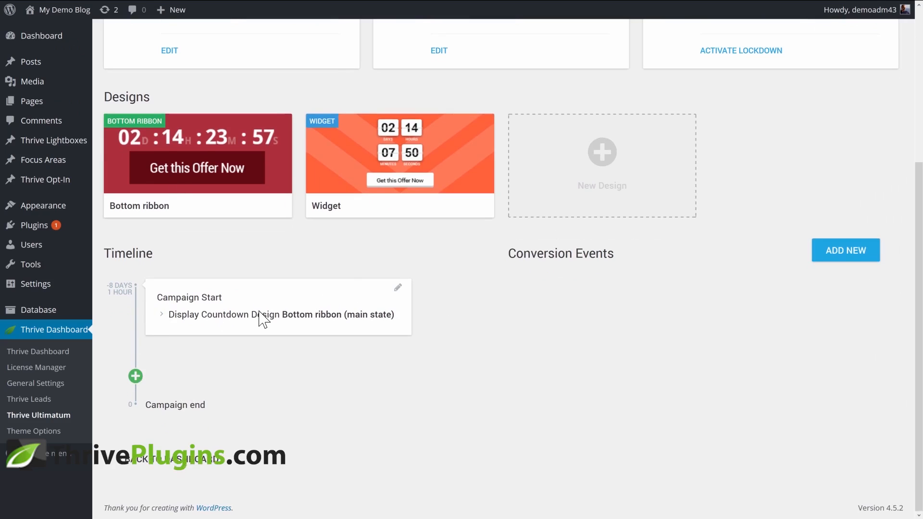
left_click(398, 288)
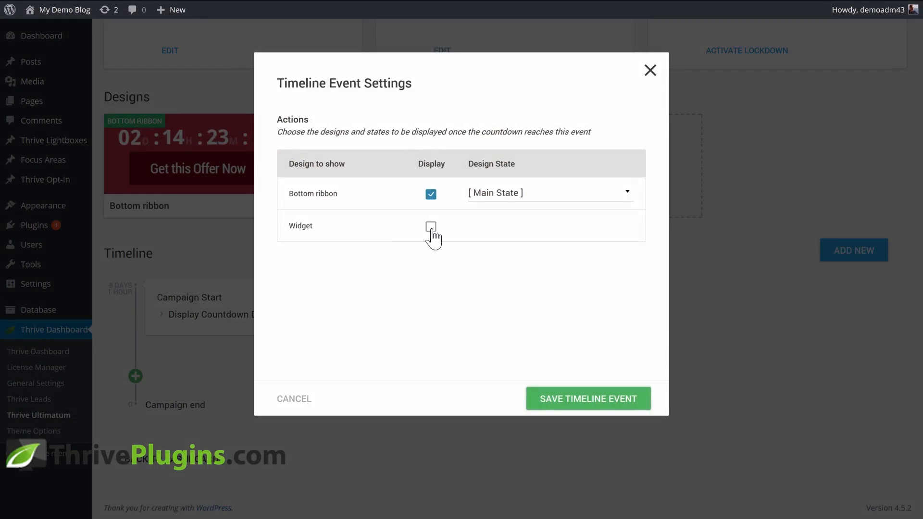
left_click(431, 227)
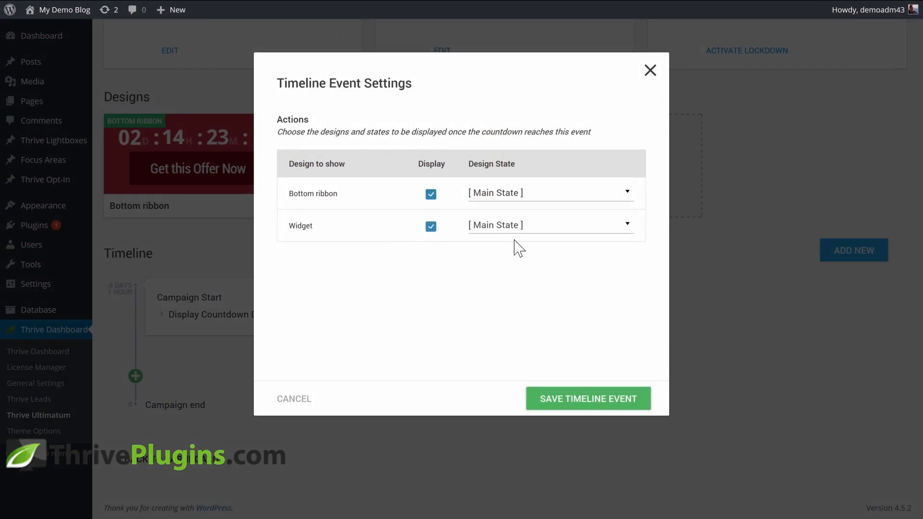
left_click(572, 397)
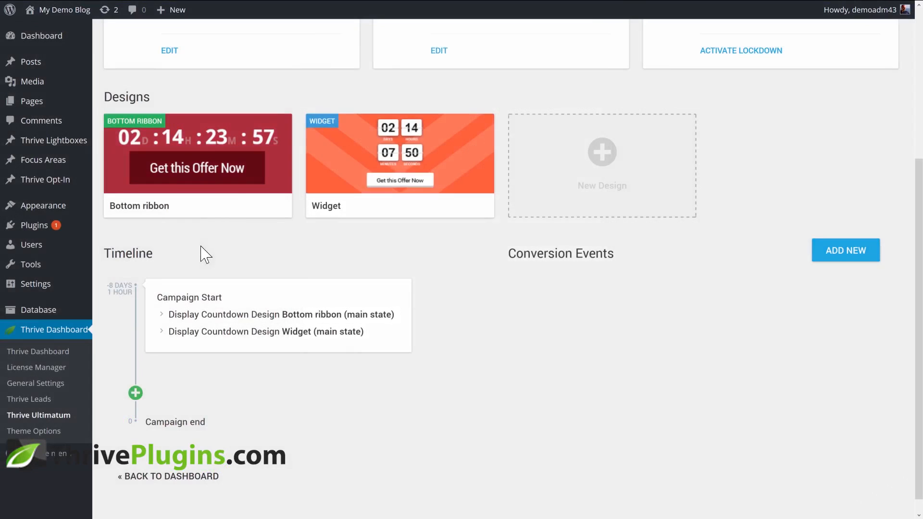
Add a timeline event 12 hours before the countdown ends that shows the bottom ribbon in its urgent state
left_click(135, 393)
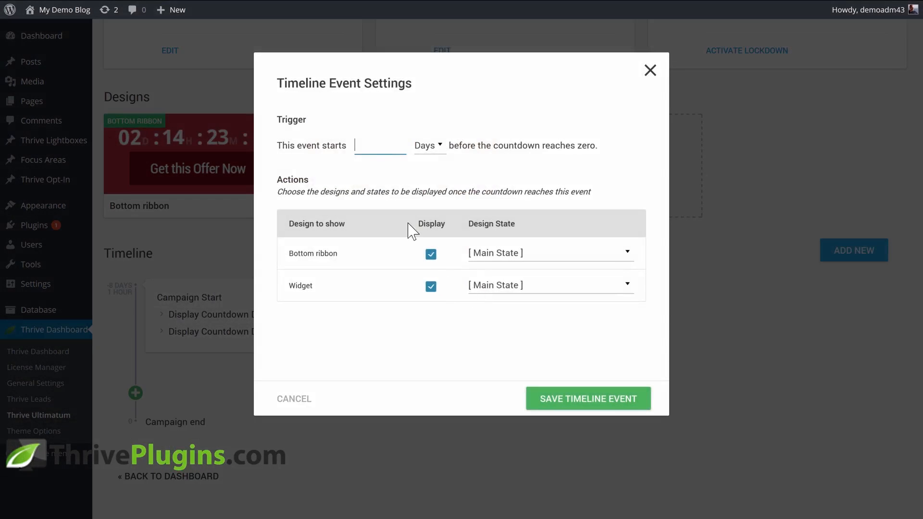
left_click(428, 146)
left_click(427, 190)
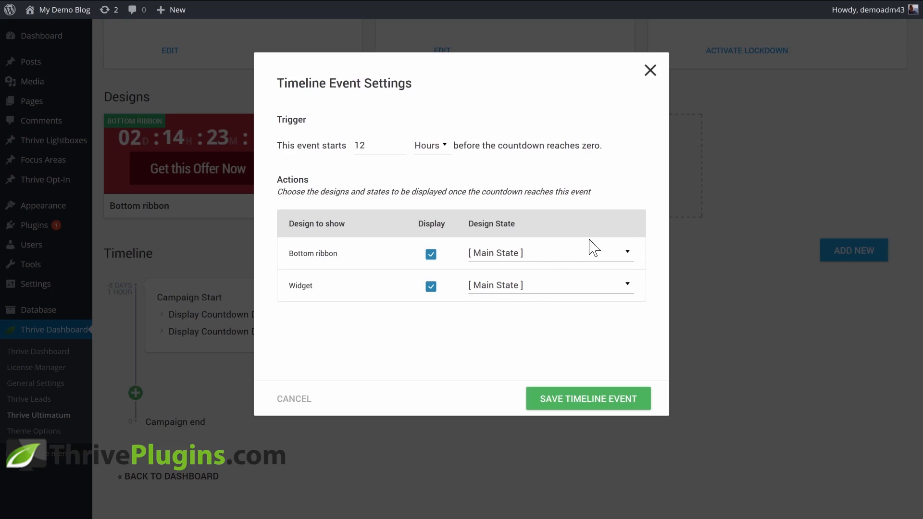
left_click(517, 260)
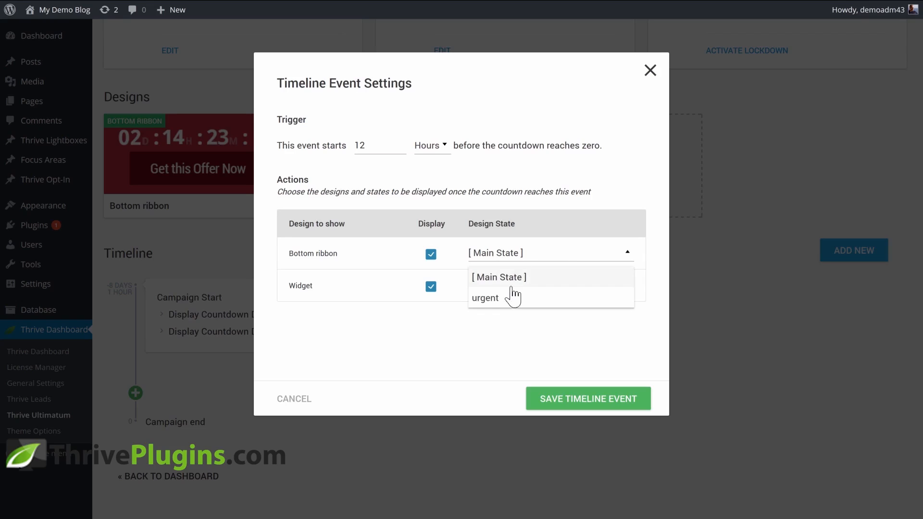
left_click(497, 299)
left_click(572, 399)
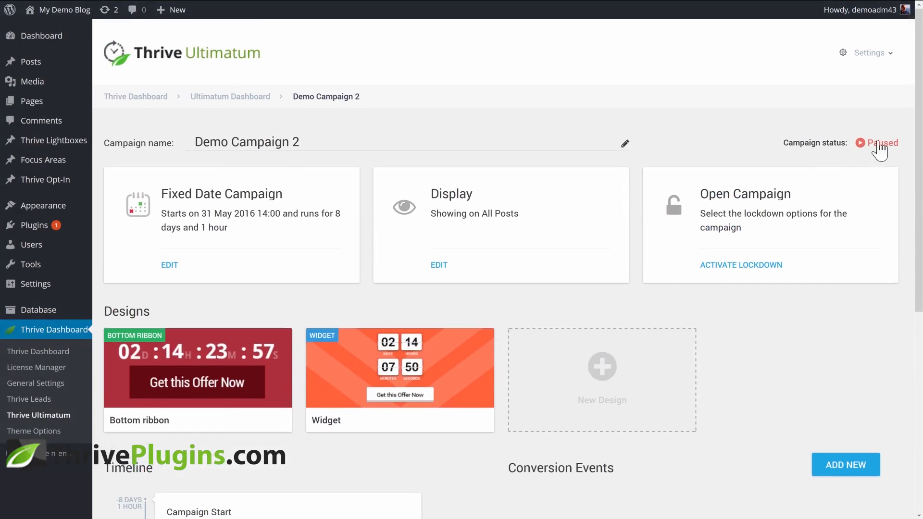
Set the campaign running and scroll through a blog post to preview the ribbon and sidebar widget
left_click(866, 144)
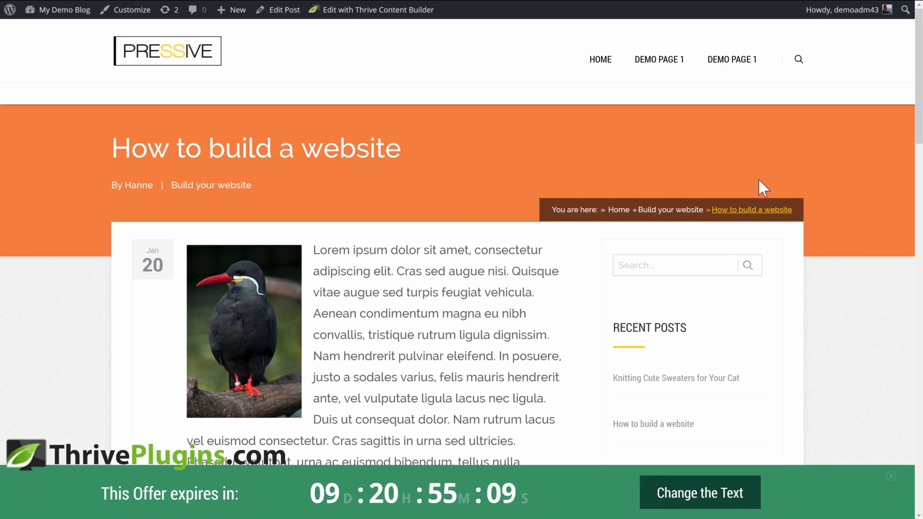
left_click_drag(919, 95, 886, 166)
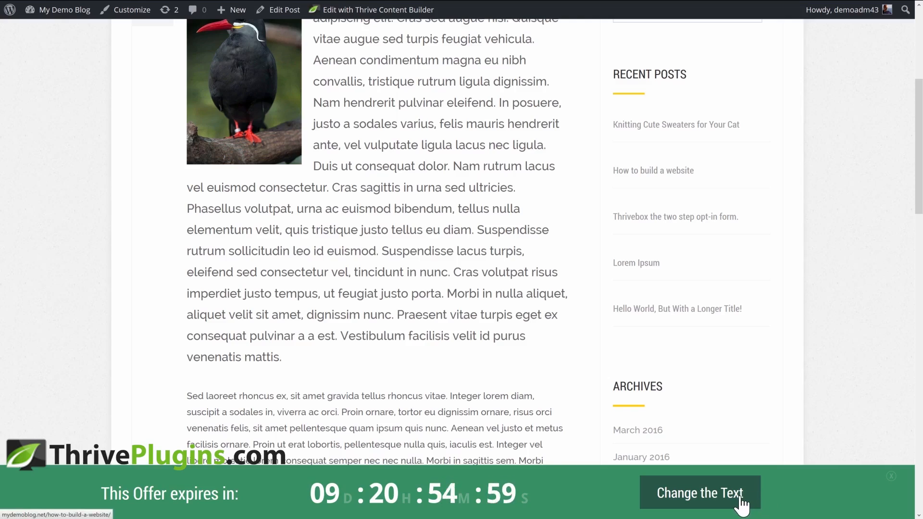
left_click(918, 74)
left_click_drag(918, 75, 904, 416)
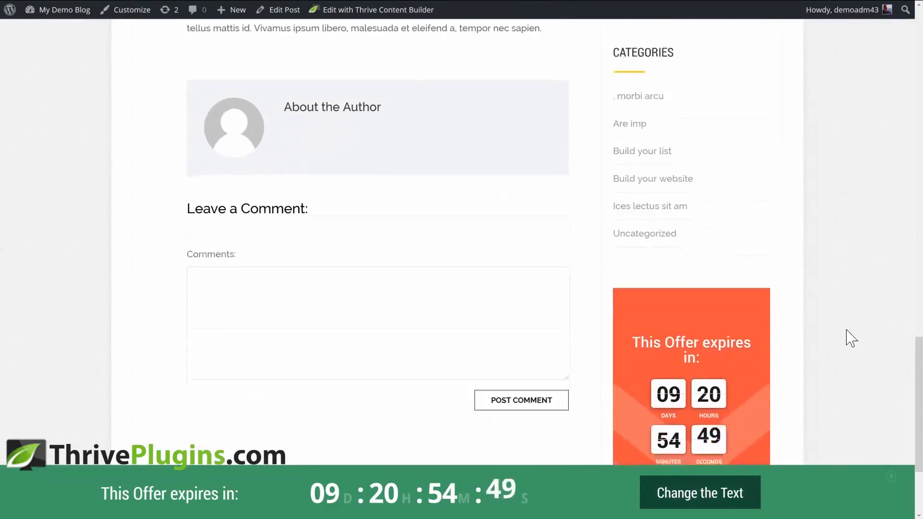
scroll(848, 332, "down", 3)
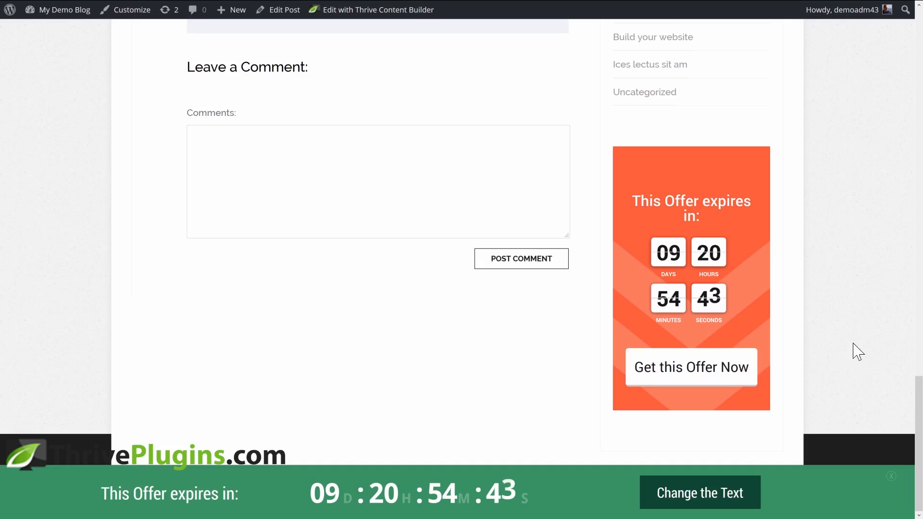
left_click_drag(916, 436, 901, 69)
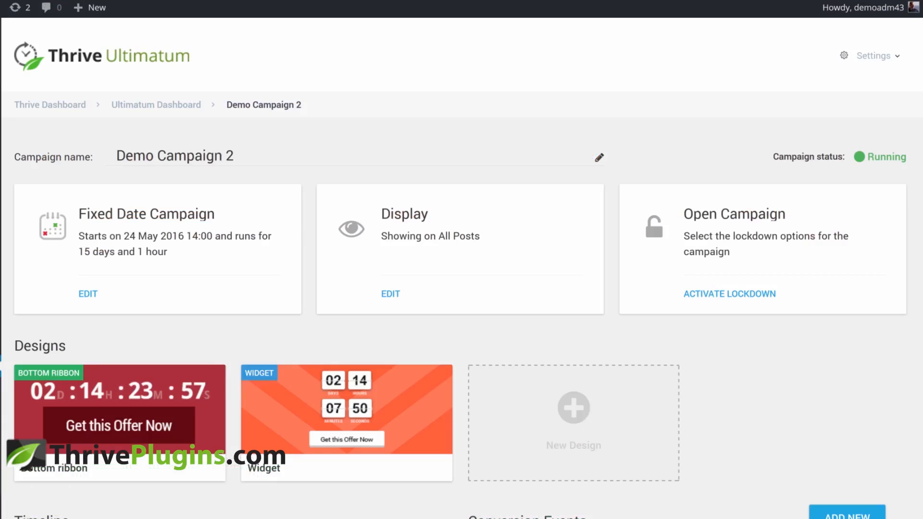
scroll(460, 269, "down", 2)
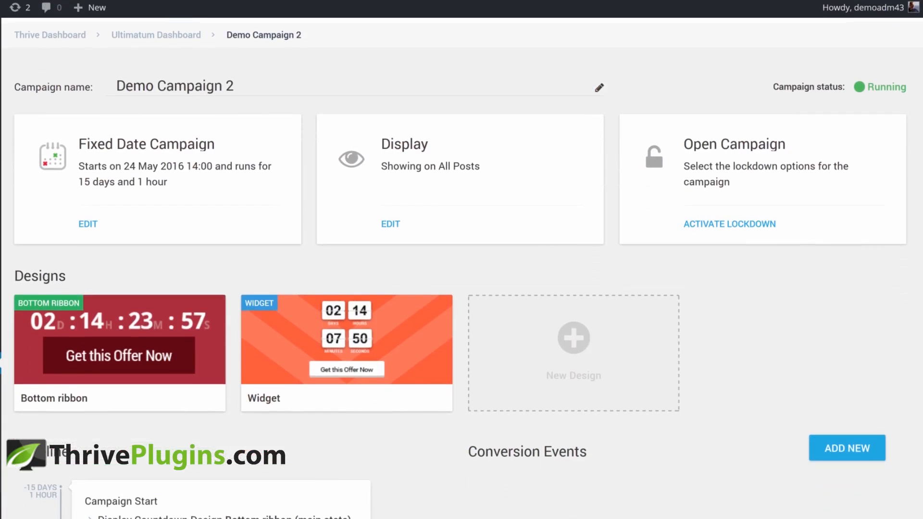
scroll(460, 274, "up", 1)
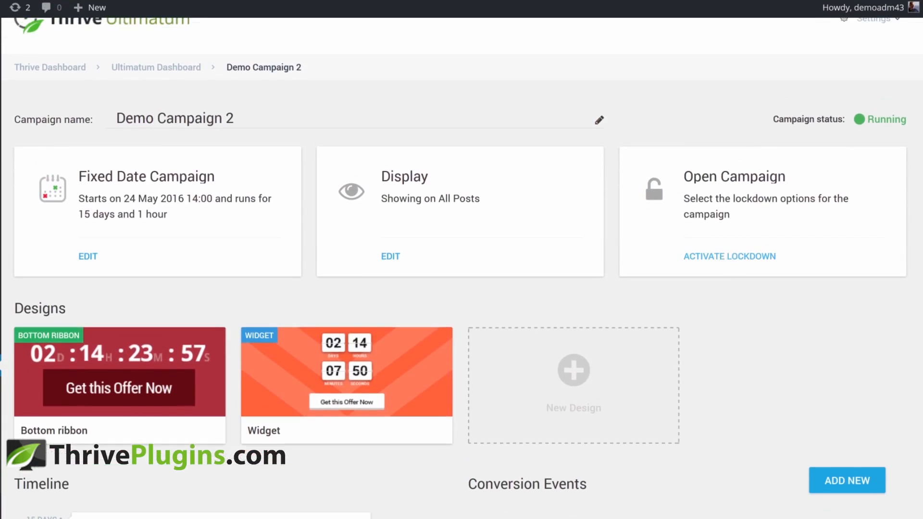
left_click(729, 256)
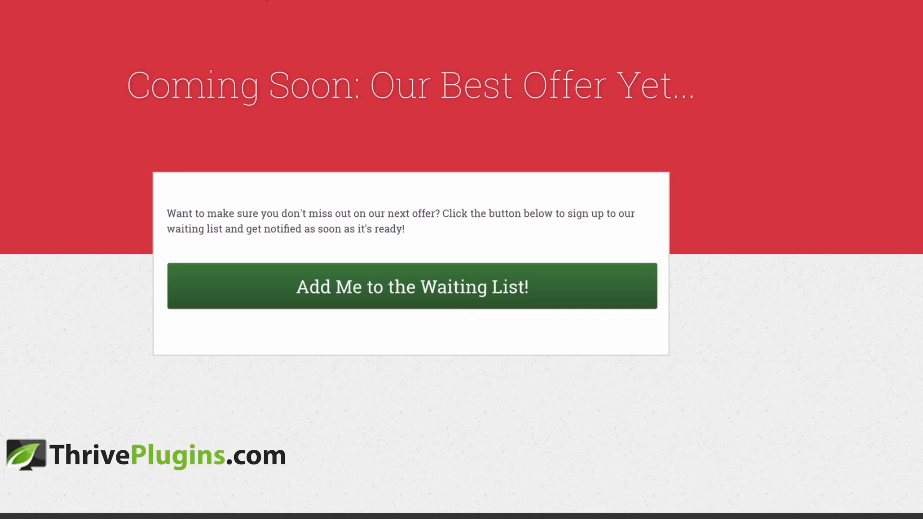
left_click(264, 2)
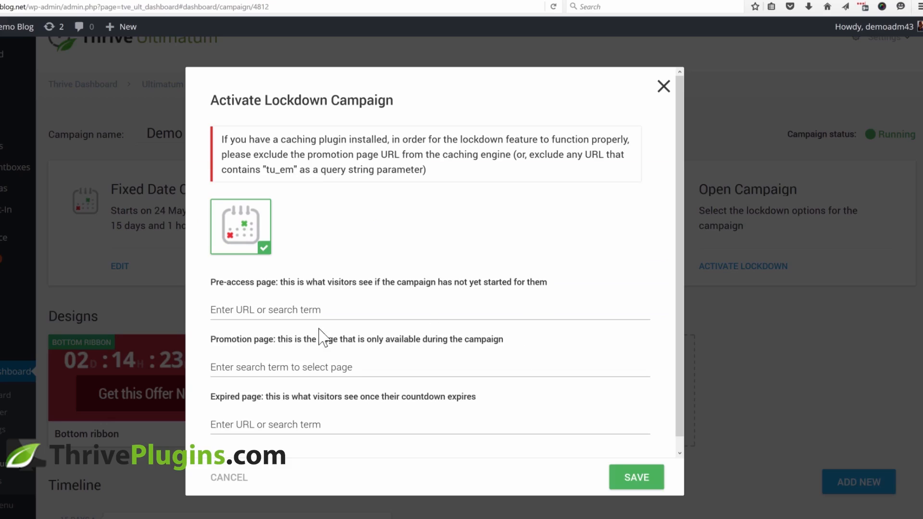
left_click(290, 310)
type("http://mydemoblog.net/evergreen-before-page/")
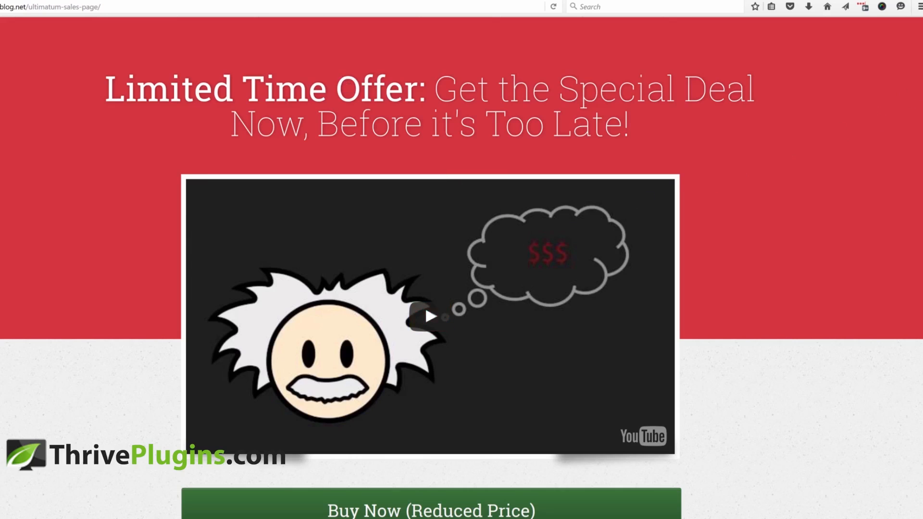
Search for "sales page" and choose Ultimatum Sales Page as the lockdown promotion page
scroll(919, 188, "down", 2)
scroll(914, 154, "up", 2)
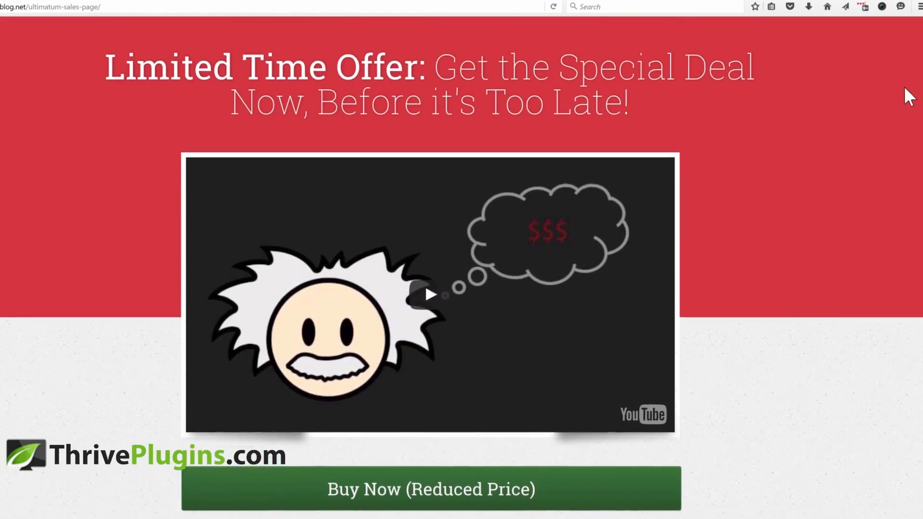
scroll(902, 68, "down", 1)
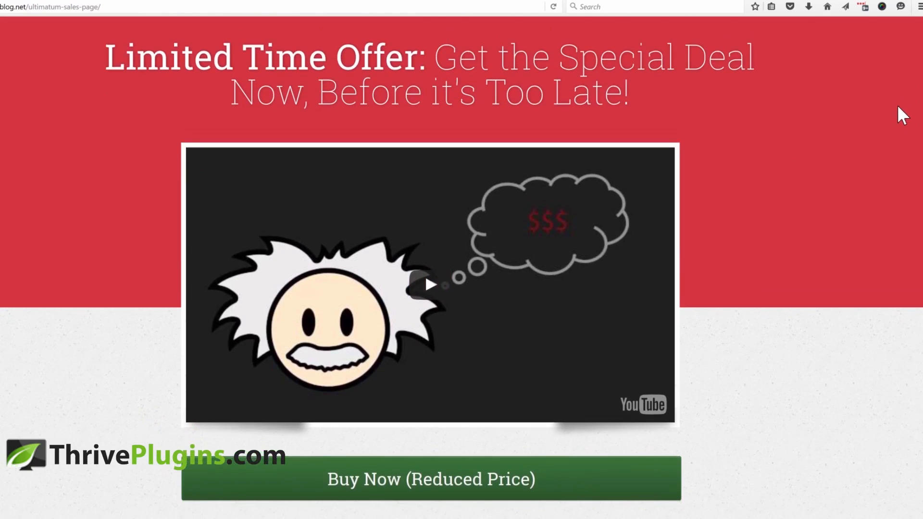
scroll(898, 116, "down", 1)
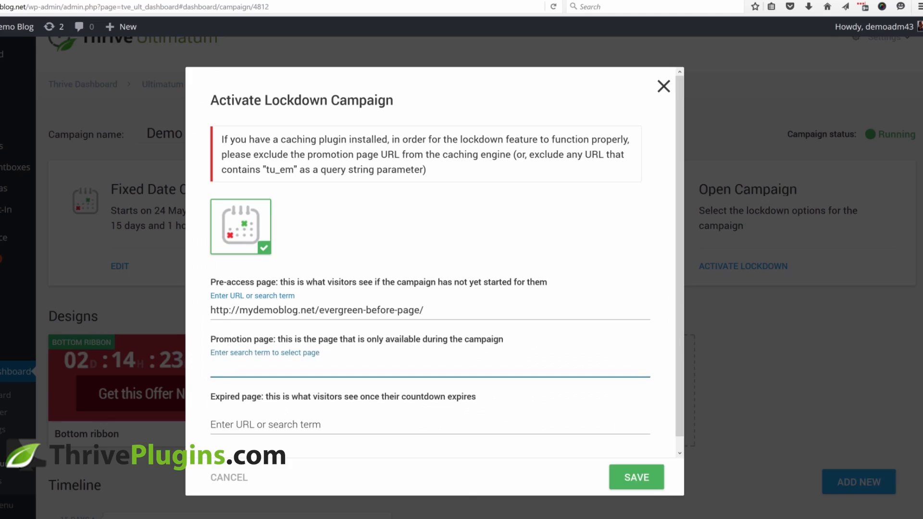
type("les page")
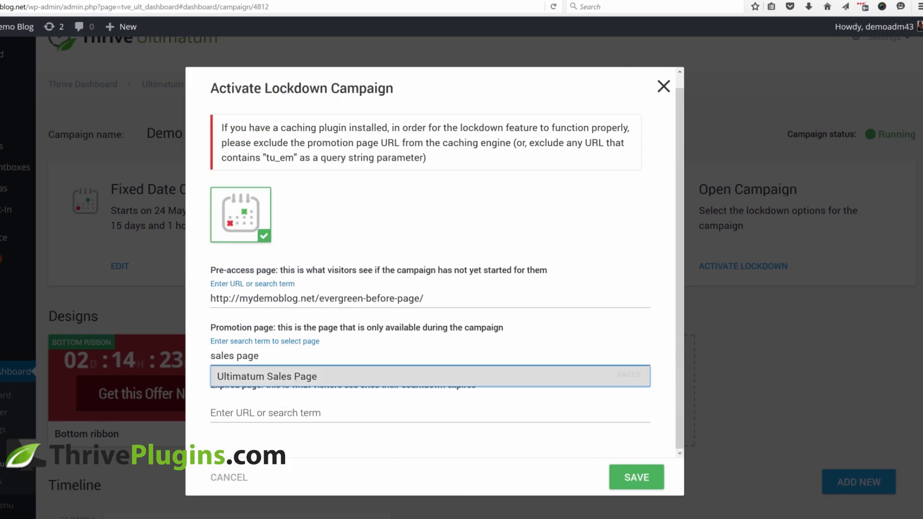
left_click(288, 379)
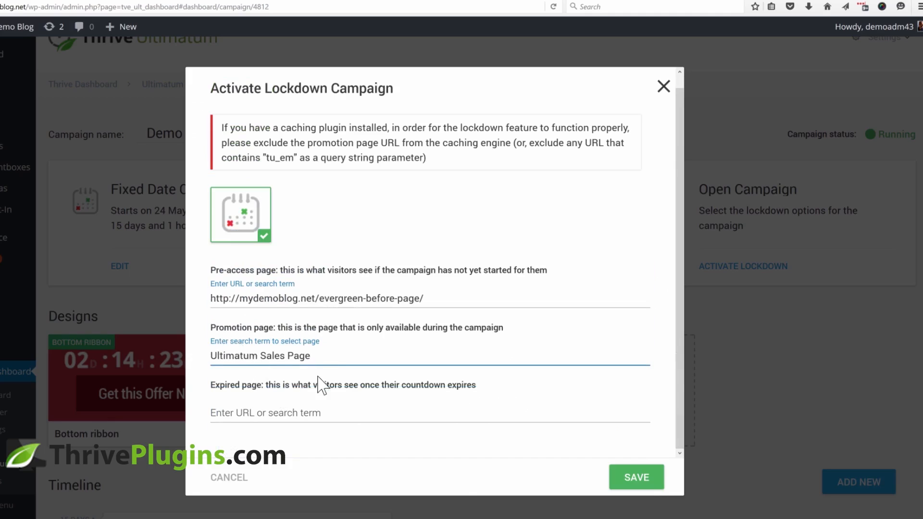
Copy the evergreen-after-page URL from the other tab, paste it as the lockdown expired page, and save
left_click(425, 2)
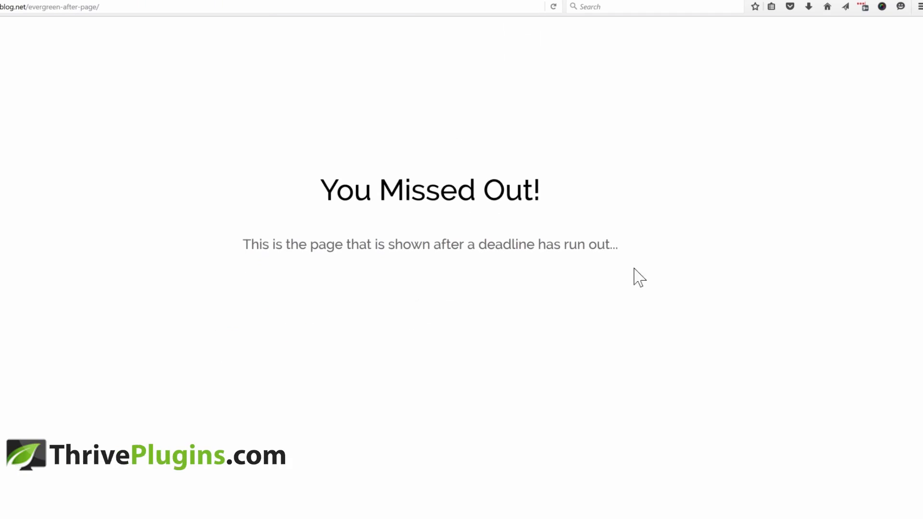
left_click(100, 7)
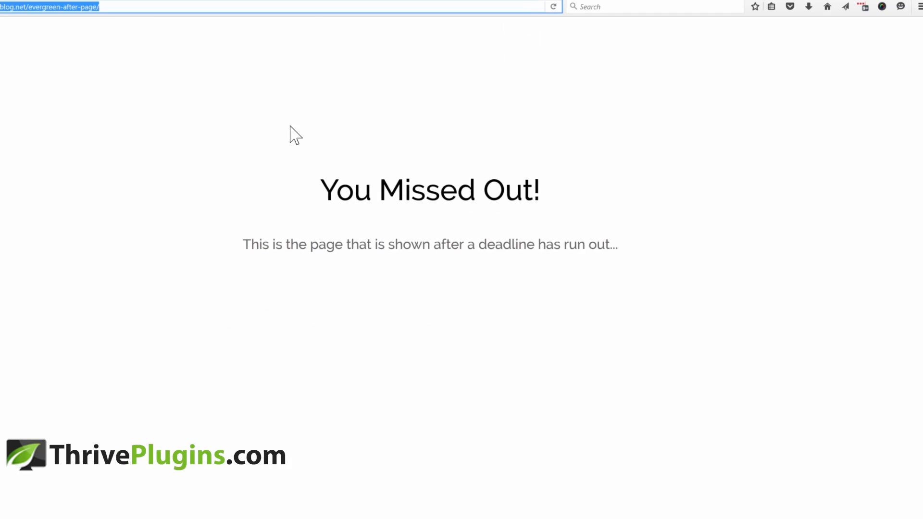
left_click(2, 1)
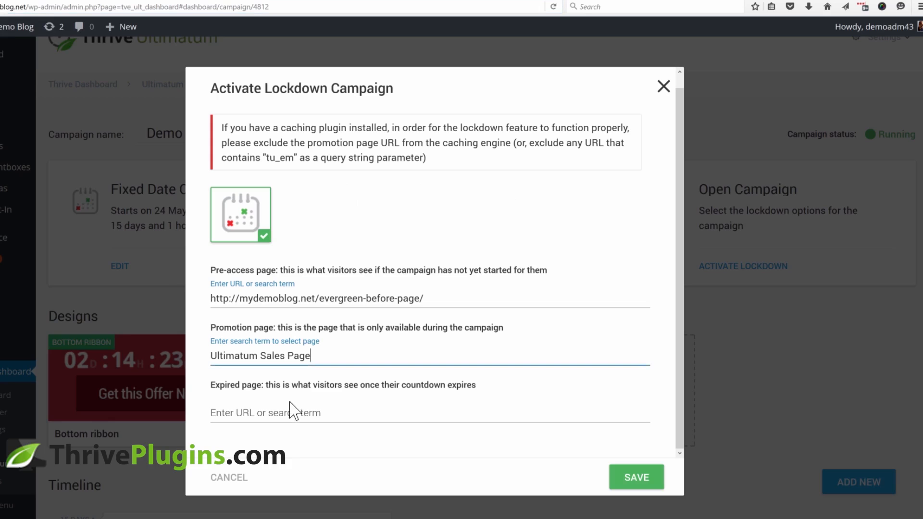
left_click(285, 421)
type("http://mydemoblog.net/evergreen-after-page/")
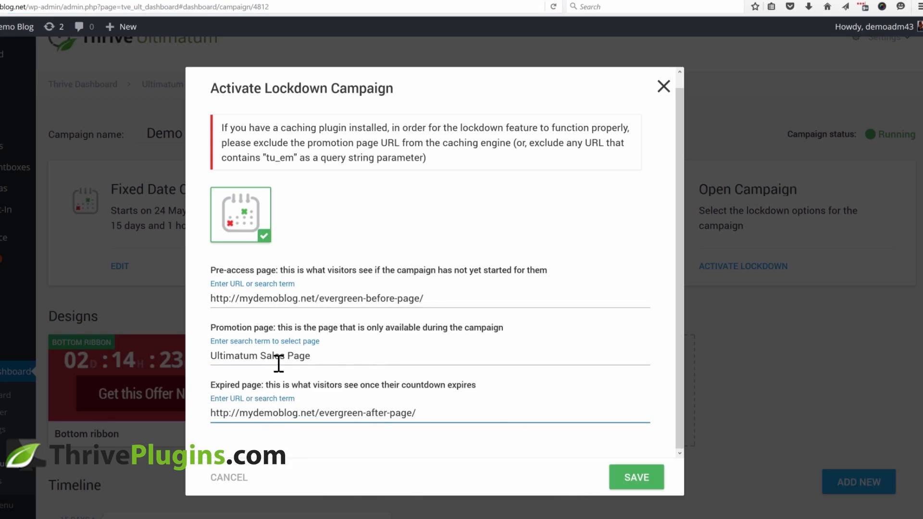
left_click(636, 477)
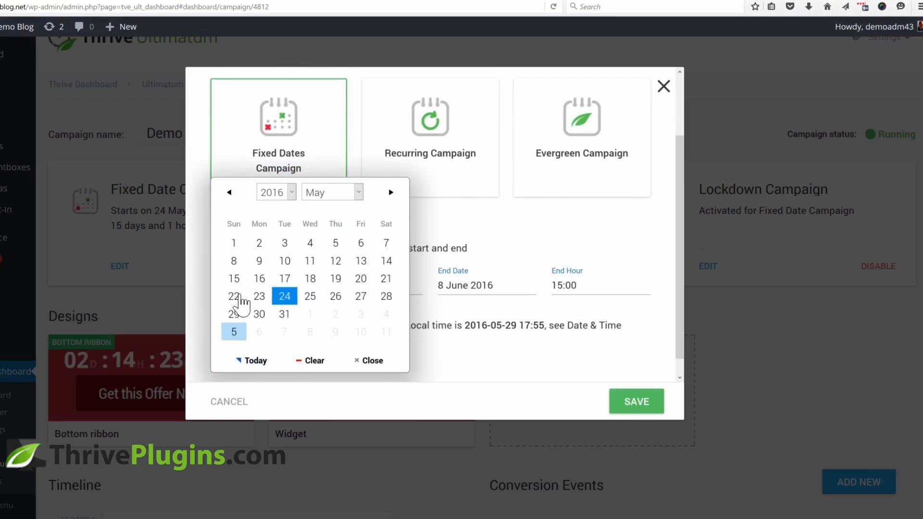
Move the campaign start date to 1 June 2016 and save the schedule
left_click(311, 314)
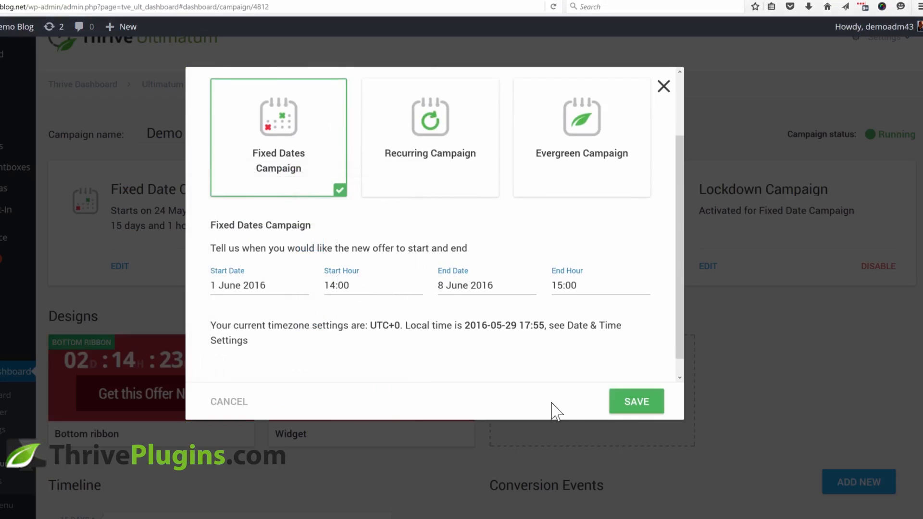
left_click(630, 403)
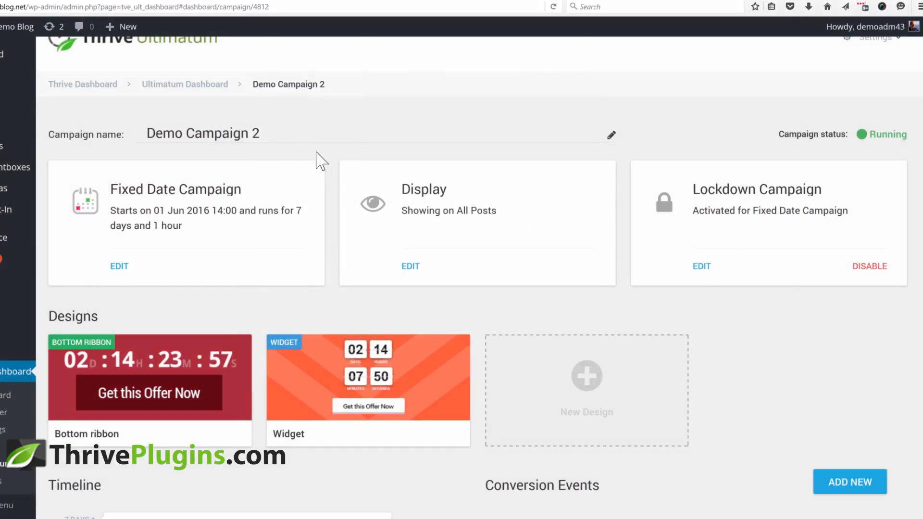
Copy the Ultimatum sales page URL and open it in a new private browsing window
left_click(301, 1)
left_click(63, 9)
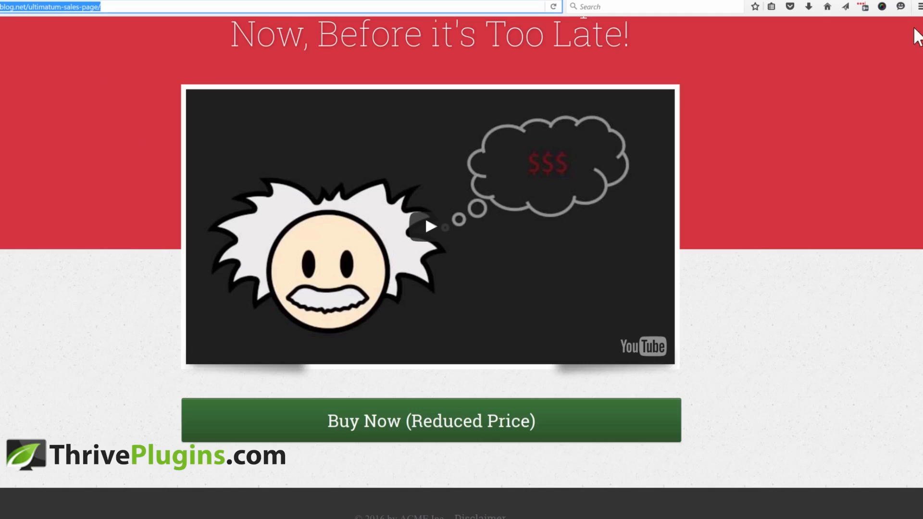
left_click(919, 7)
left_click(861, 86)
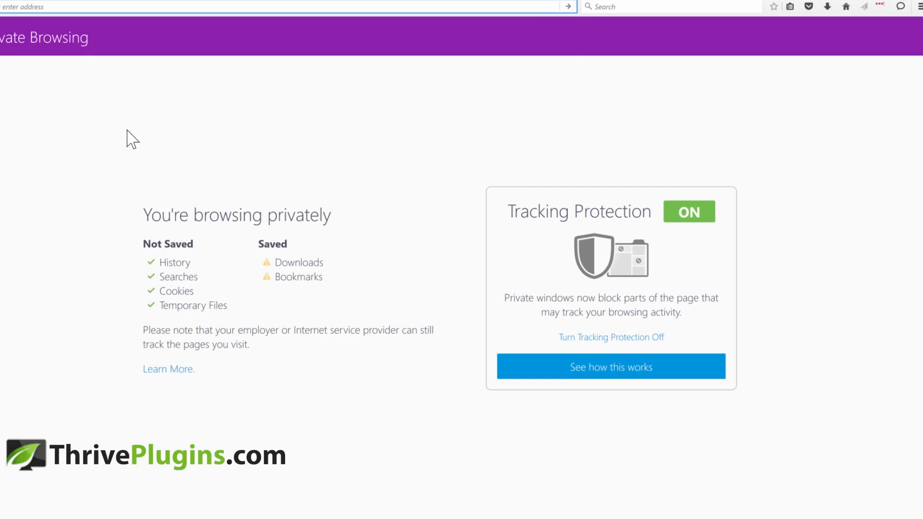
type("mydemoblog.net/ultimatum-sales-page/")
key("Return")
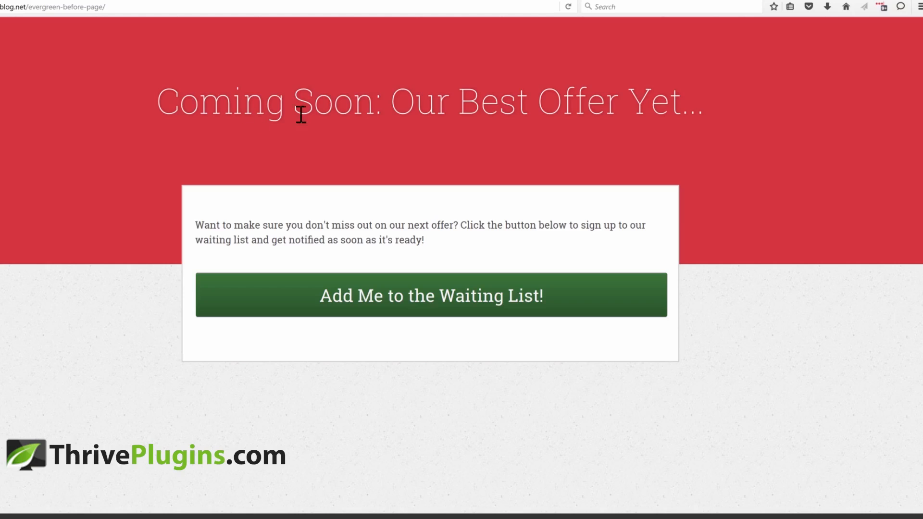
Try the pre-access page's waiting-list signup form, close it, and compare the sales and expired pages
left_click(444, 284)
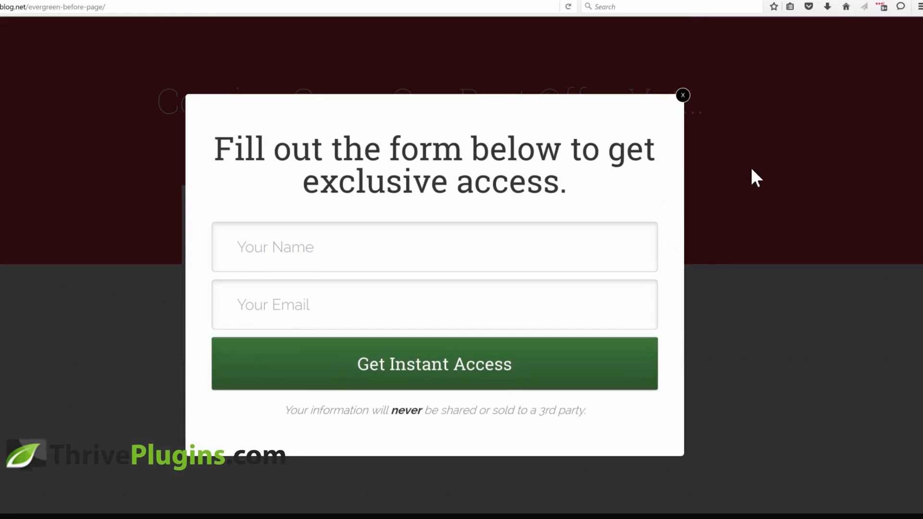
left_click(685, 98)
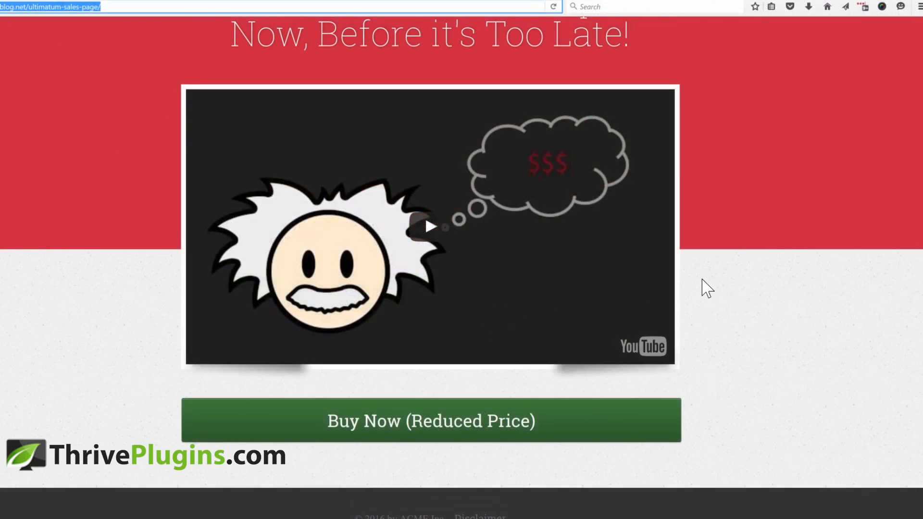
scroll(707, 288, "up", 2)
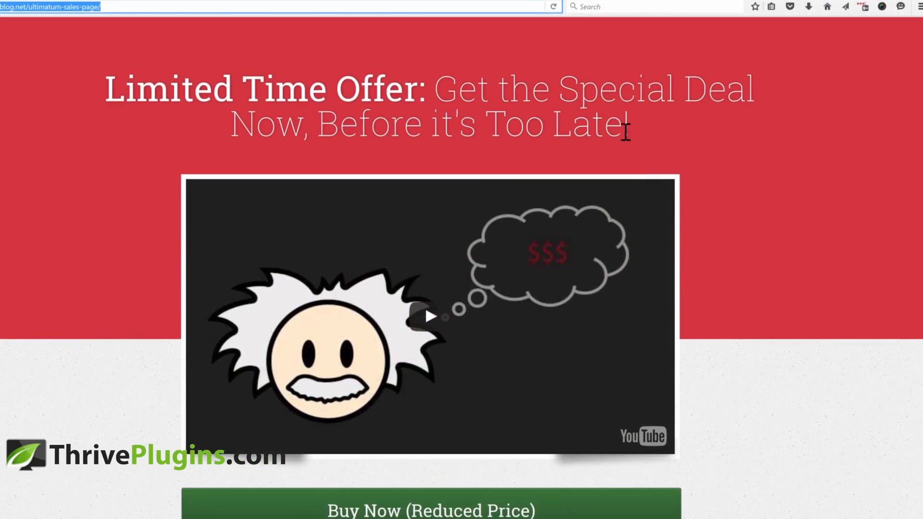
left_click(745, 241)
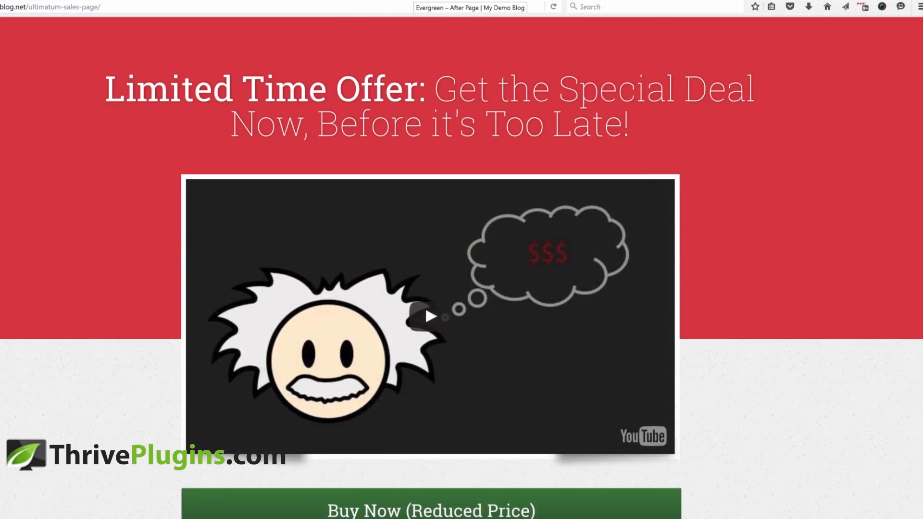
left_click(415, 1)
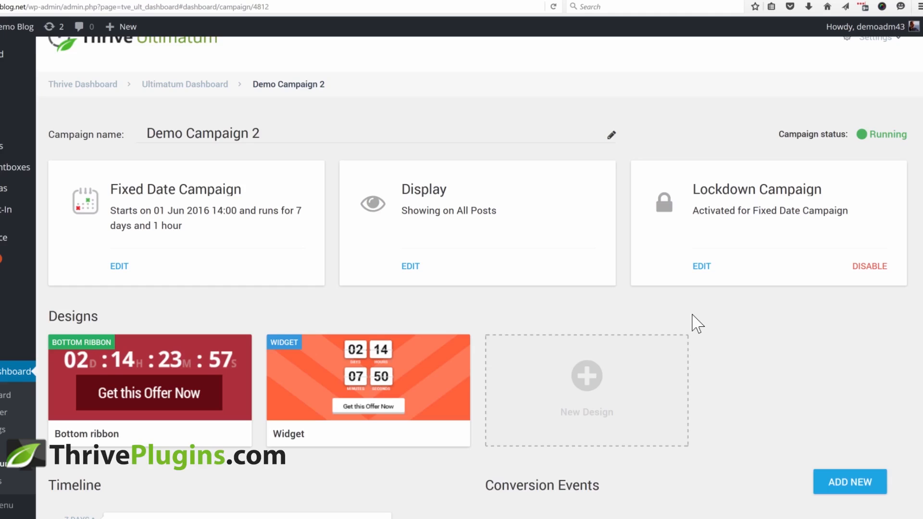
Add a conversion event triggered by visiting the Confirmation Page: Thank You For Your Purchase! page
scroll(697, 324, "down", 3)
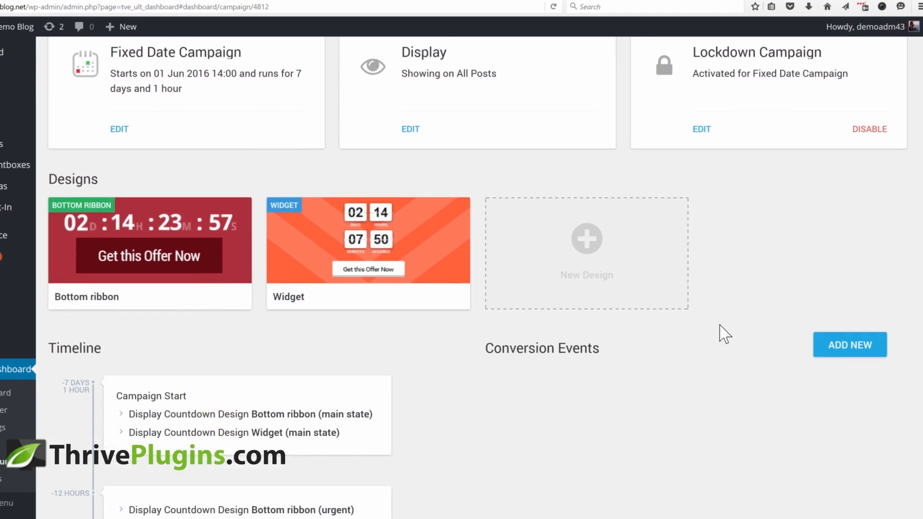
scroll(719, 334, "down", 2)
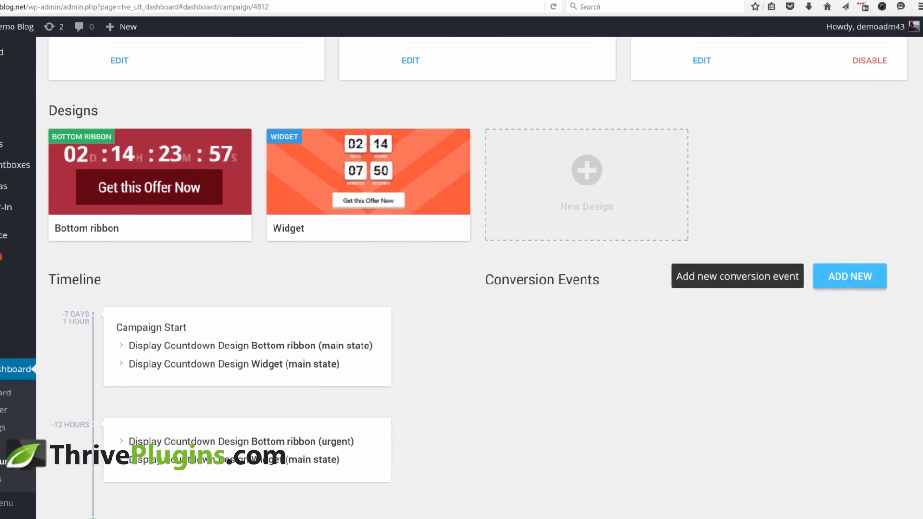
left_click(850, 286)
left_click(310, 164)
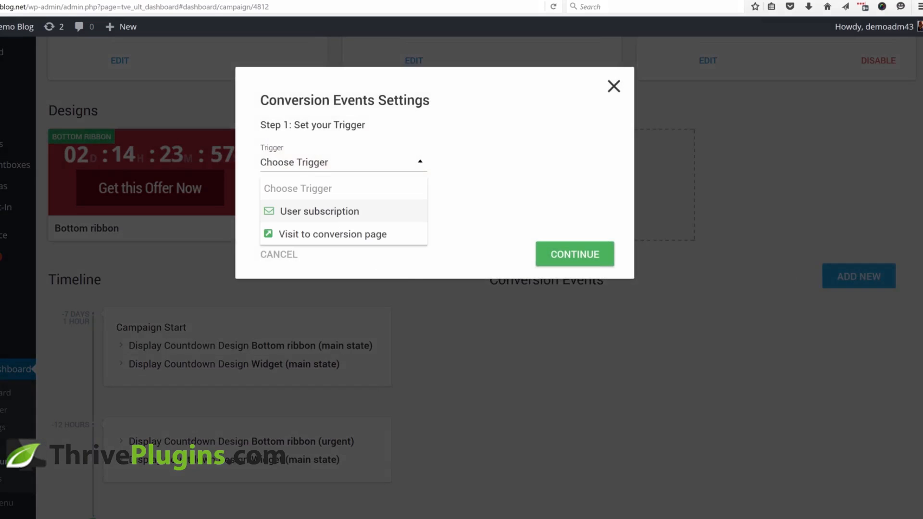
left_click(306, 234)
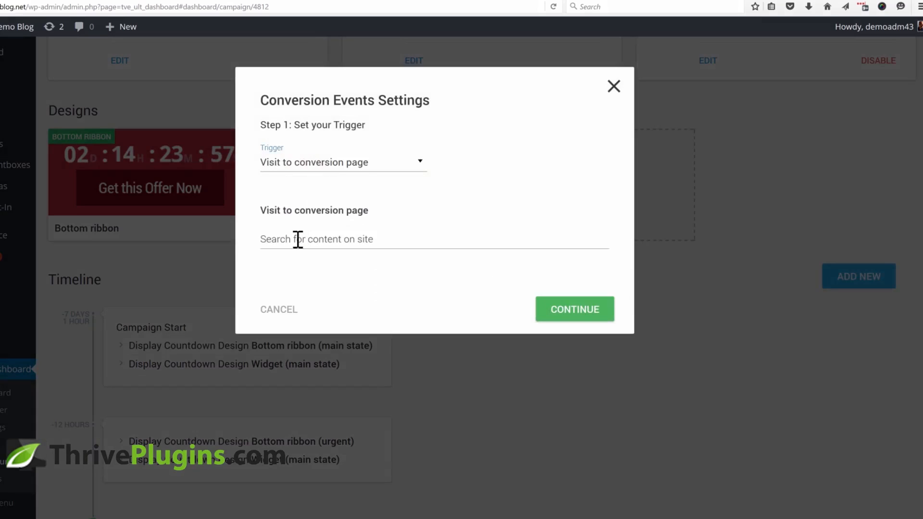
left_click(313, 239)
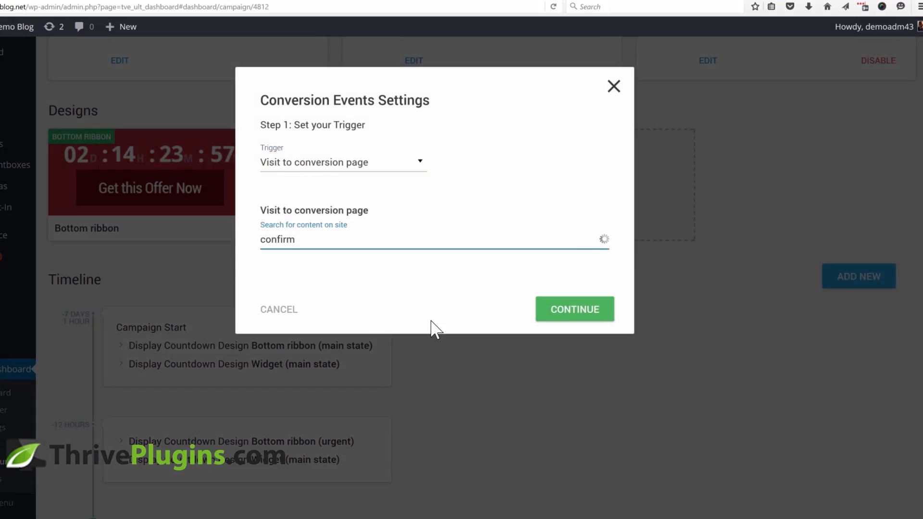
type("confirm")
left_click(358, 265)
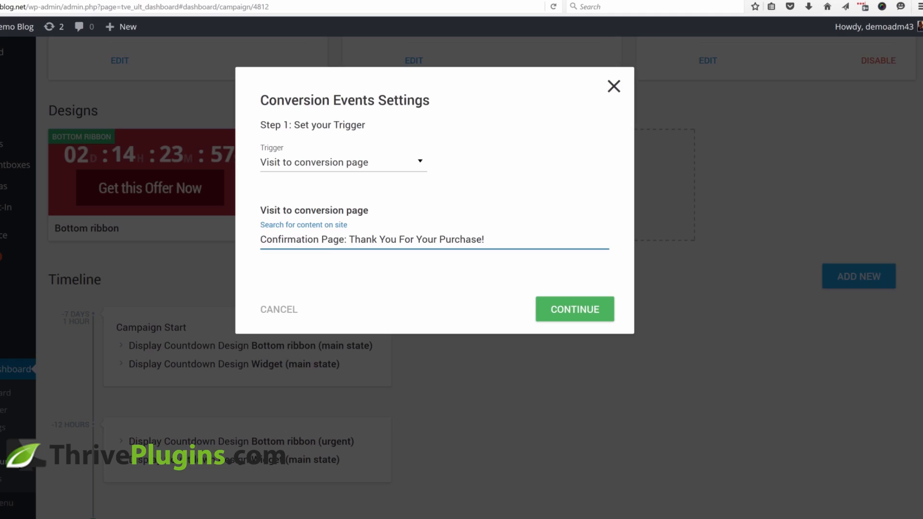
left_click(565, 317)
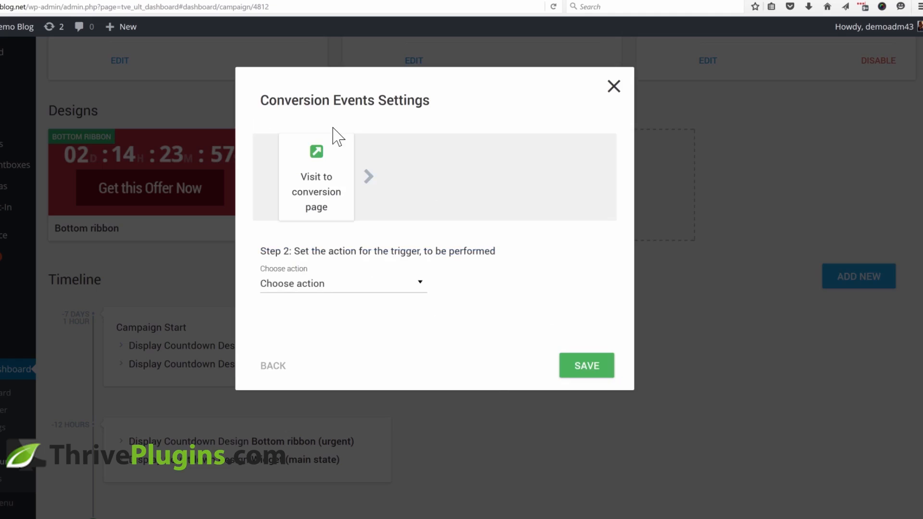
Set the conversion event's action to End Campaign and save it
left_click(301, 288)
left_click(297, 337)
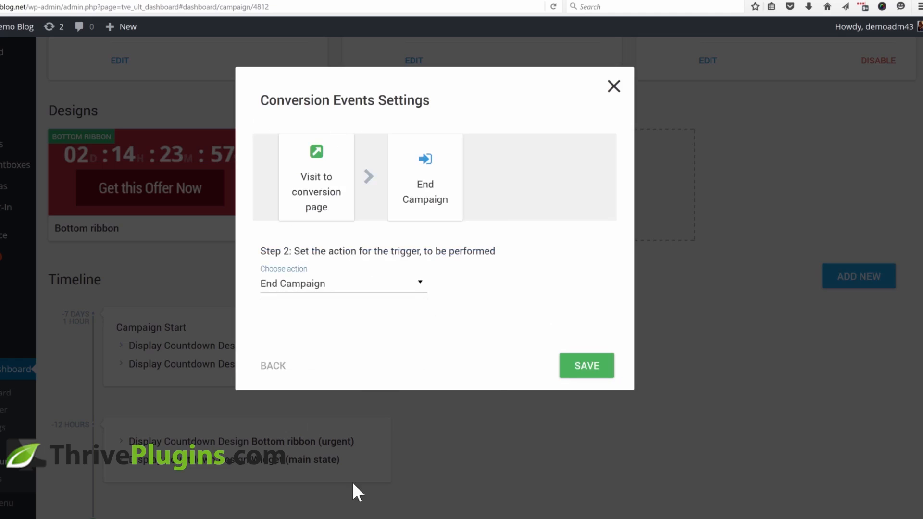
left_click(585, 366)
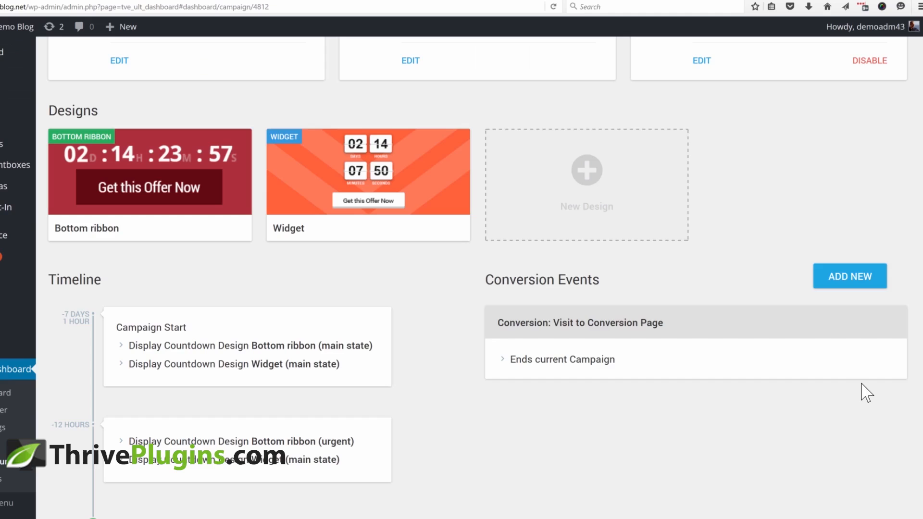
Preview the blog post with the countdown ribbon, then return to the campaign dashboard
scroll(719, 386, "down", 2)
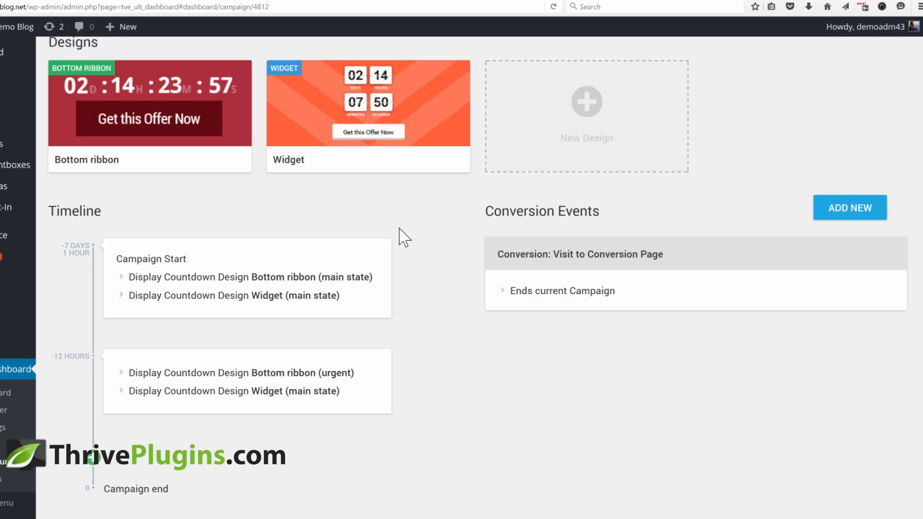
left_click(87, 0)
scroll(503, 214, "down", 10)
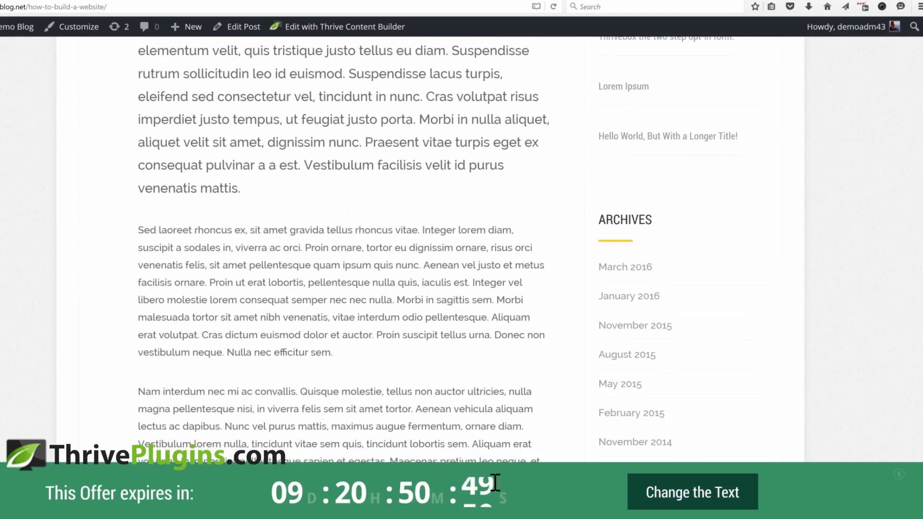
scroll(633, 332, "down", 10)
scroll(676, 267, "up", 10)
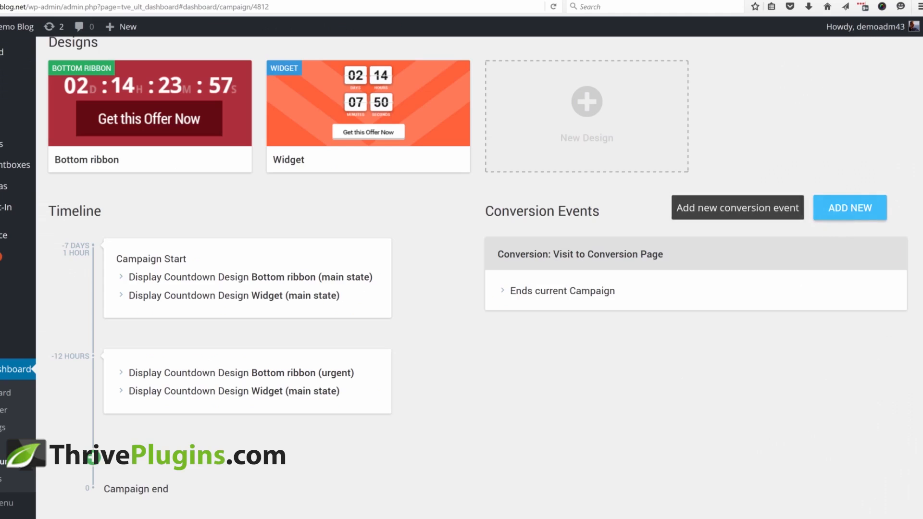
Start a second conversion event triggered by user subscription through the Demo shortcode
left_click(836, 214)
left_click(314, 162)
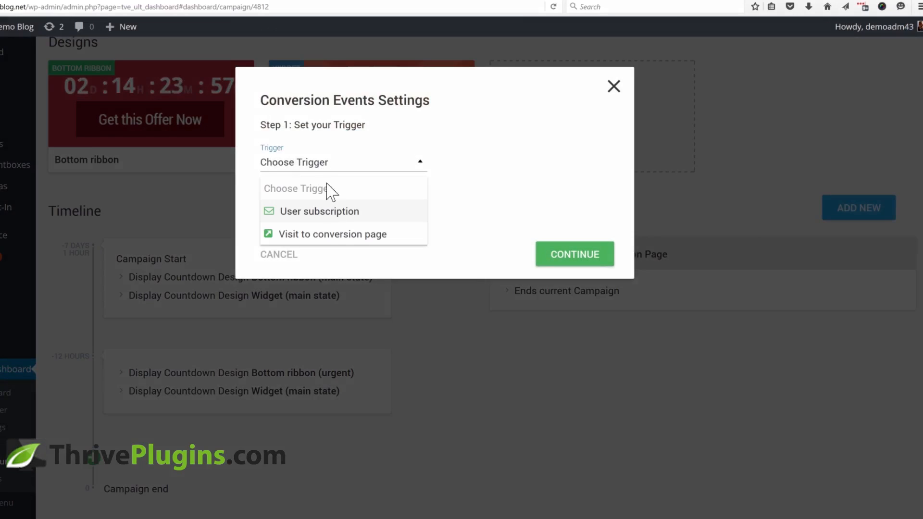
left_click(332, 232)
left_click(332, 239)
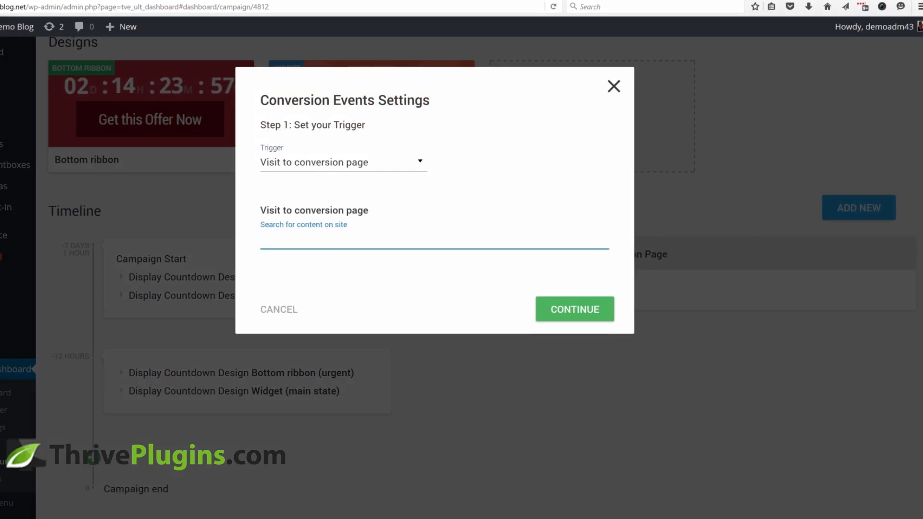
left_click(332, 166)
left_click(318, 212)
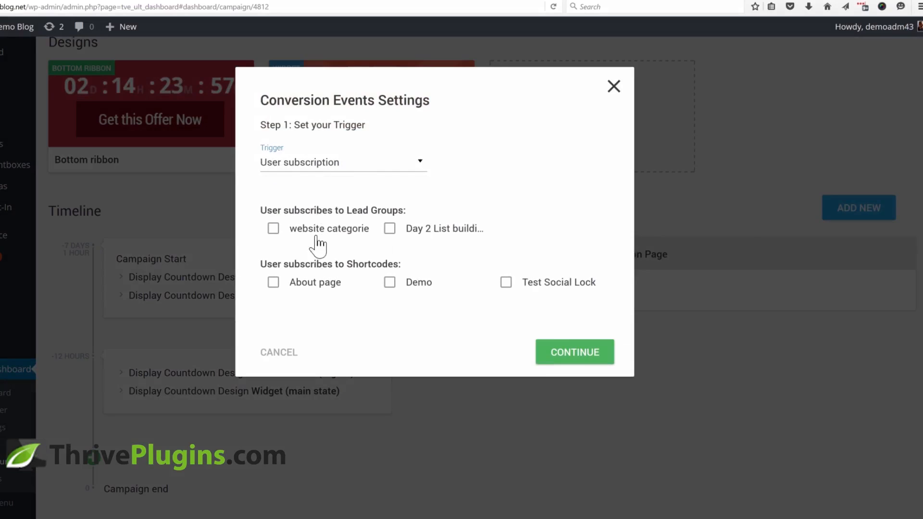
left_click(389, 282)
left_click(560, 368)
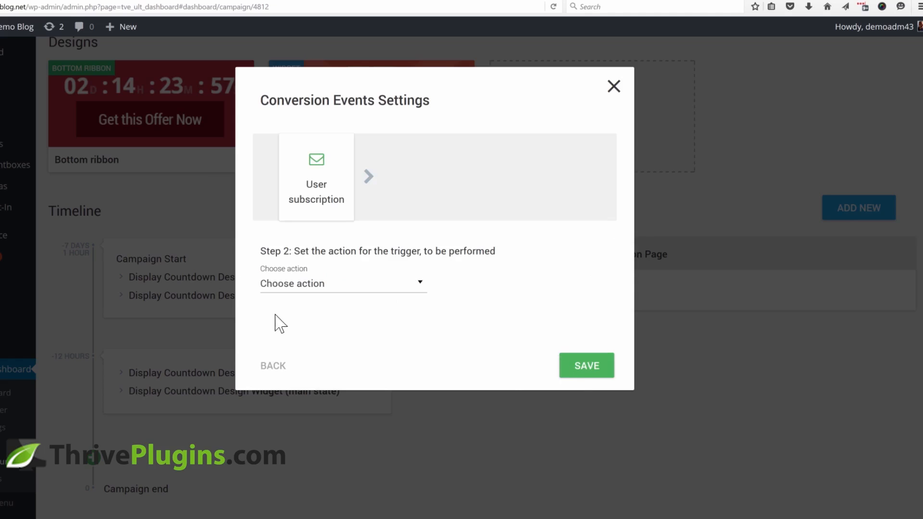
Choose Move to another Campaign targeting Demo Campaign, then close the dialog without saving
left_click(304, 286)
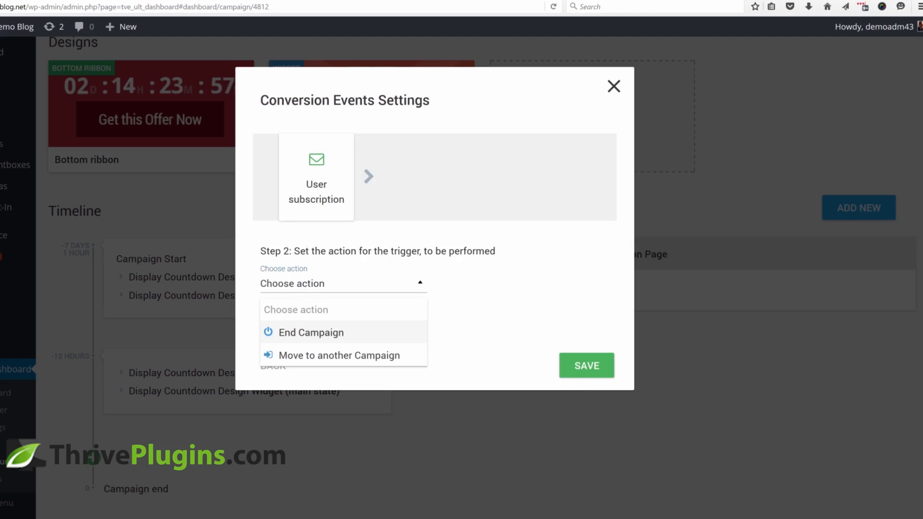
left_click(313, 360)
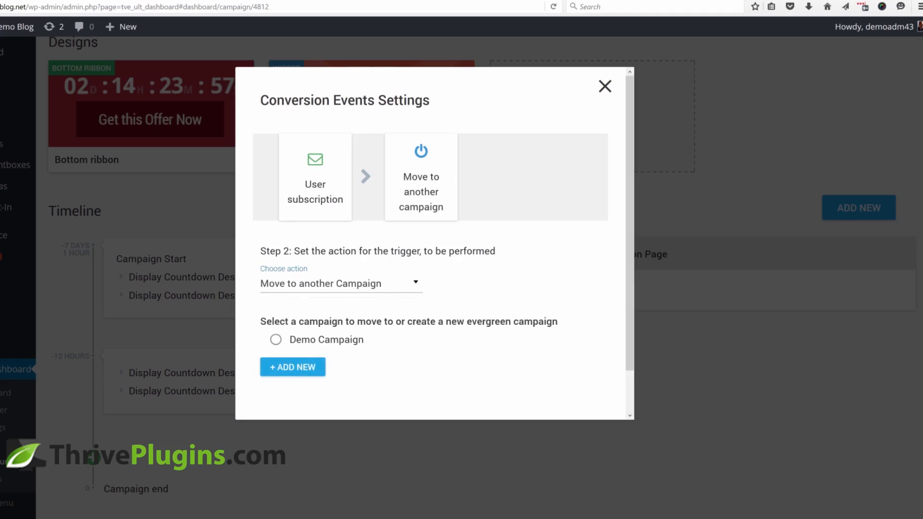
left_click(276, 340)
left_click(606, 88)
scroll(680, 193, "up", 6)
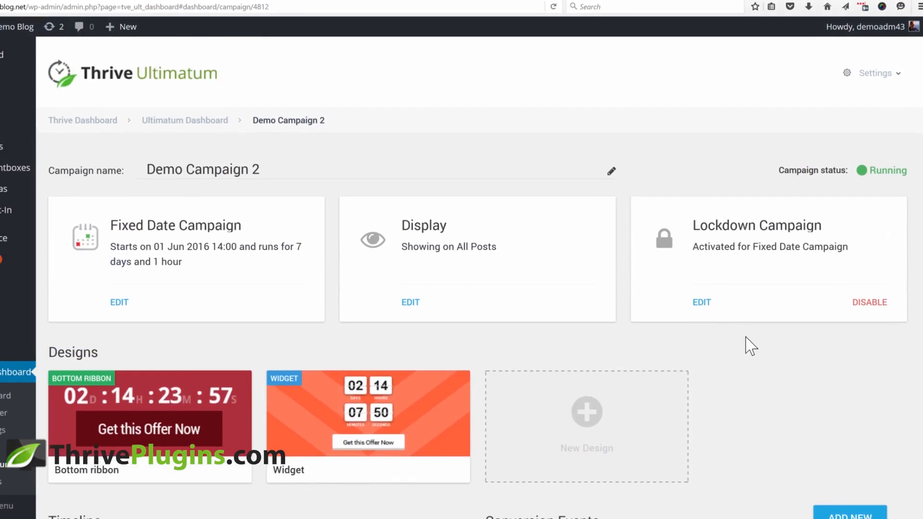
scroll(751, 342, "down", 2)
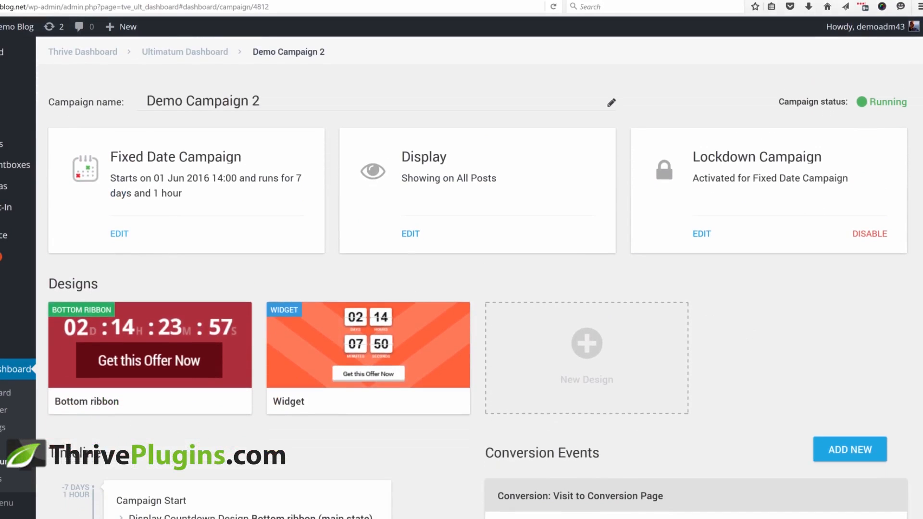
Switch the campaign type to Evergreen Campaign with a duration of 5 days
left_click(119, 234)
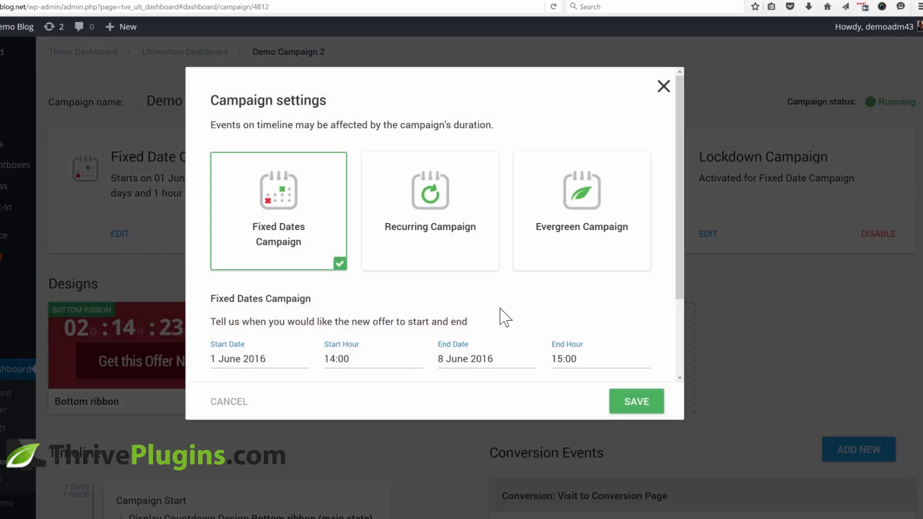
left_click(570, 263)
scroll(534, 294, "down", 3)
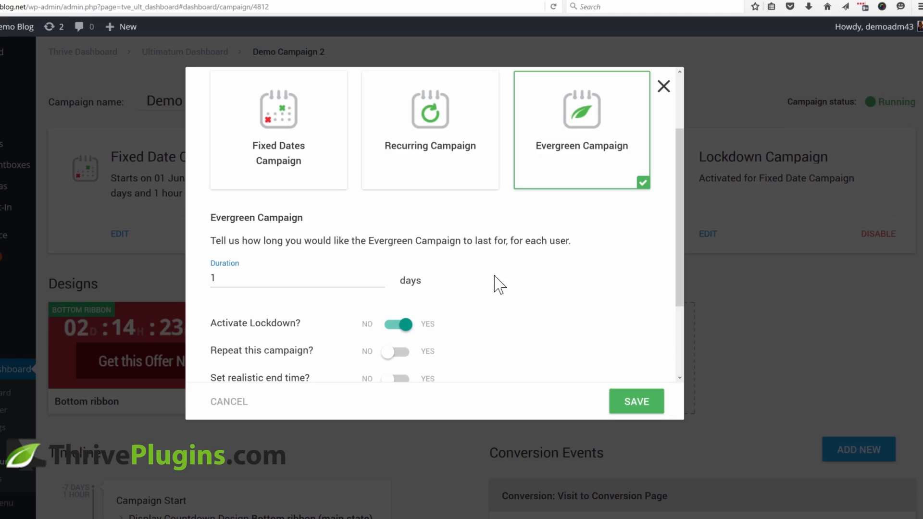
left_click_drag(231, 283, 185, 304)
type("5")
scroll(515, 284, "down", 3)
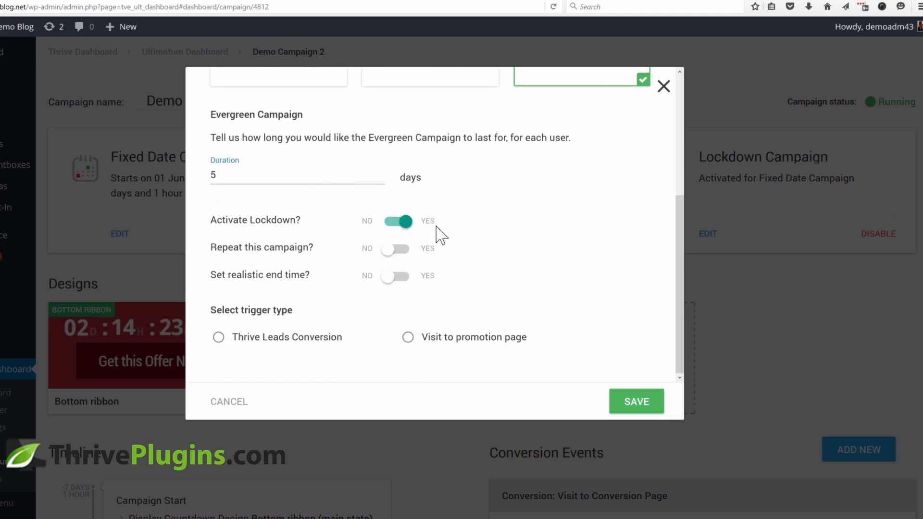
Enable the realistic end time and set the campaign to end at 22:00
left_click(398, 226)
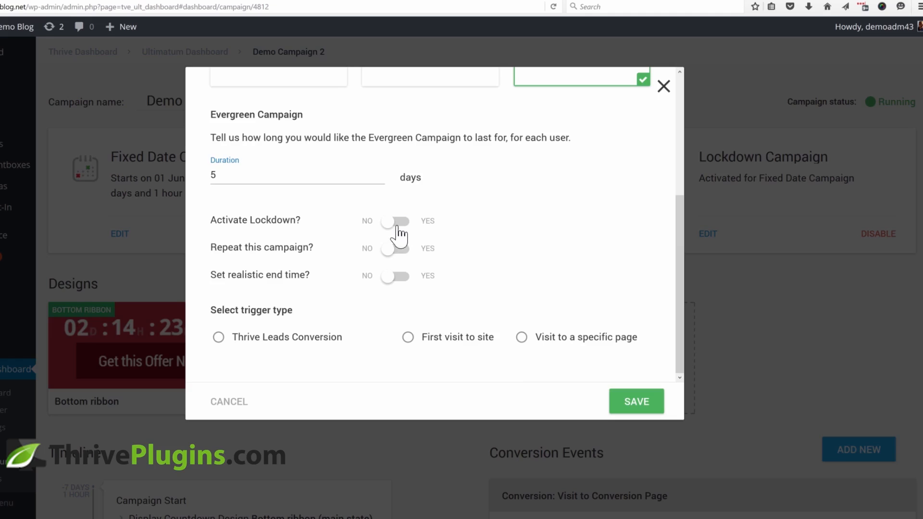
left_click(399, 226)
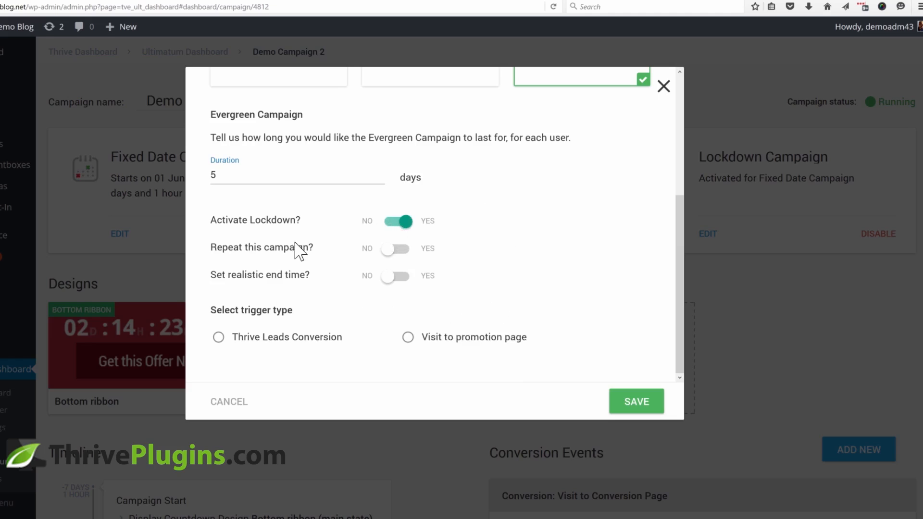
left_click(395, 276)
scroll(486, 254, "down", 1)
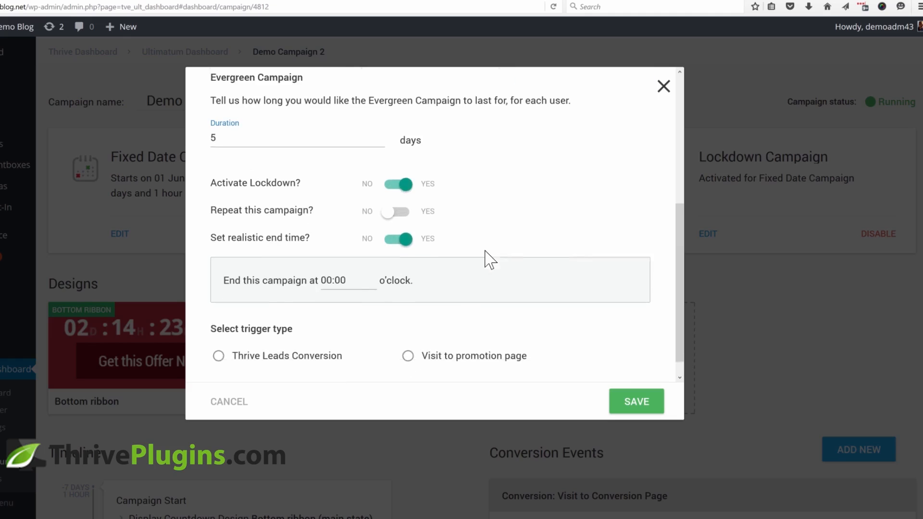
scroll(486, 255, "down", 1)
left_click(335, 261)
scroll(350, 325, "down", 3)
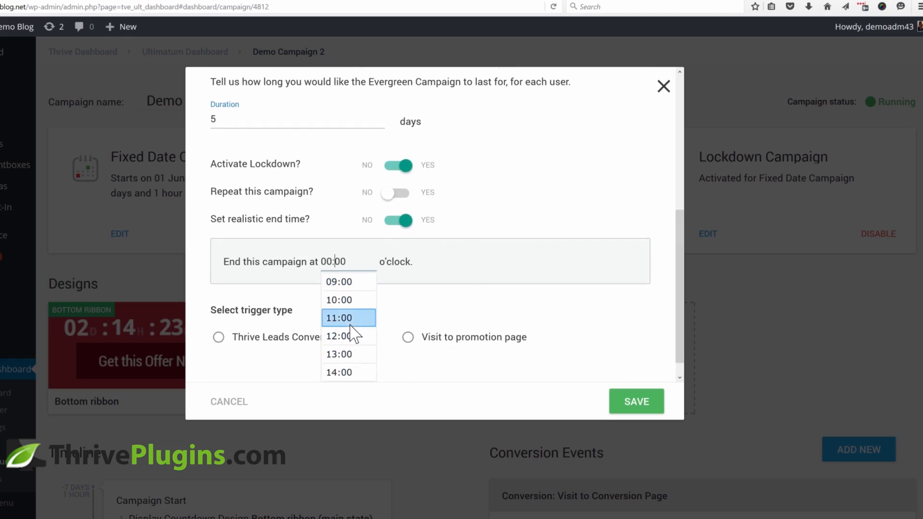
scroll(350, 327, "down", 3)
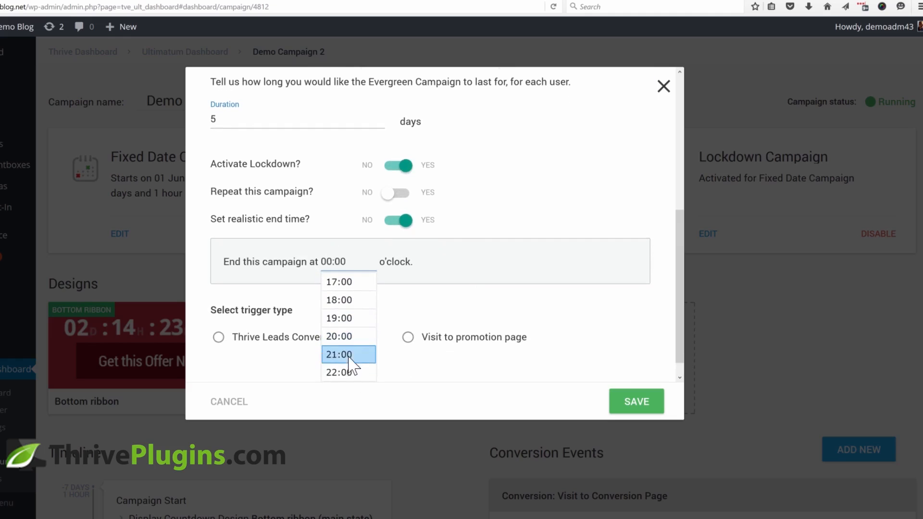
left_click(351, 375)
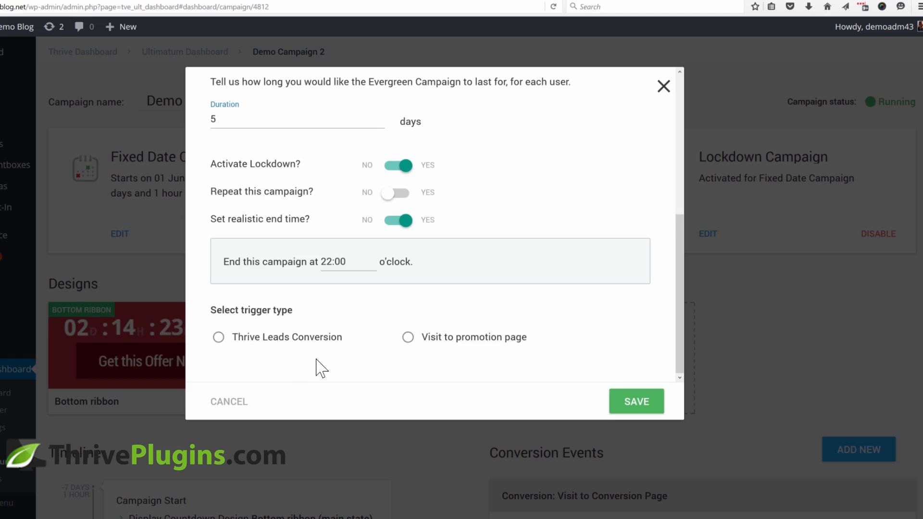
Choose Visit to promotion page as the trigger type and save the campaign settings
left_click(408, 338)
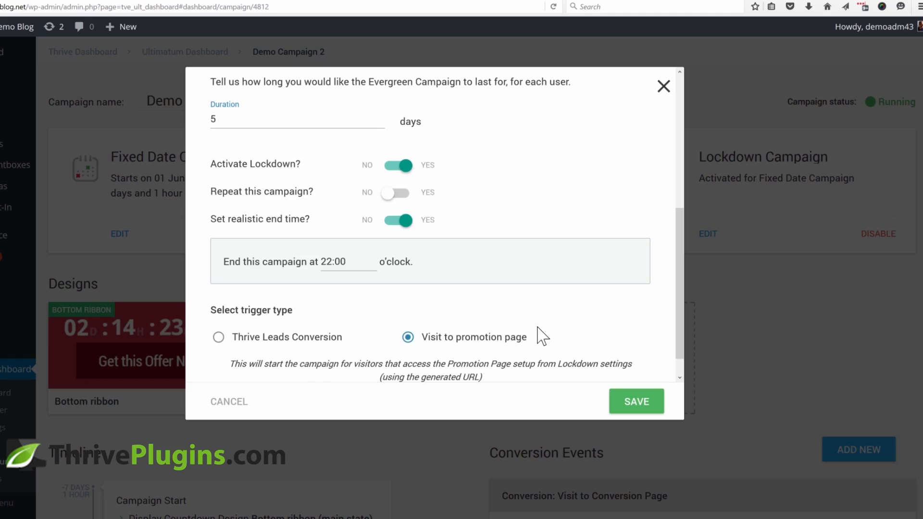
left_click(286, 339)
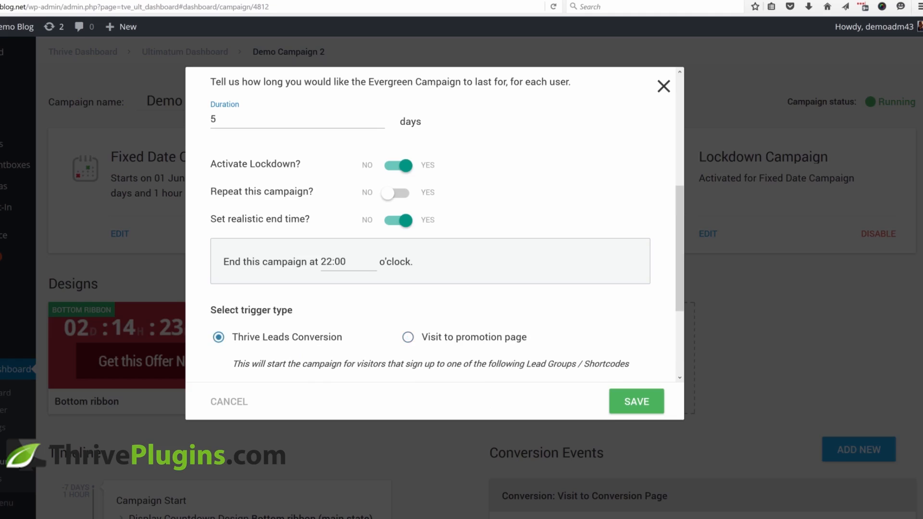
left_click(473, 339)
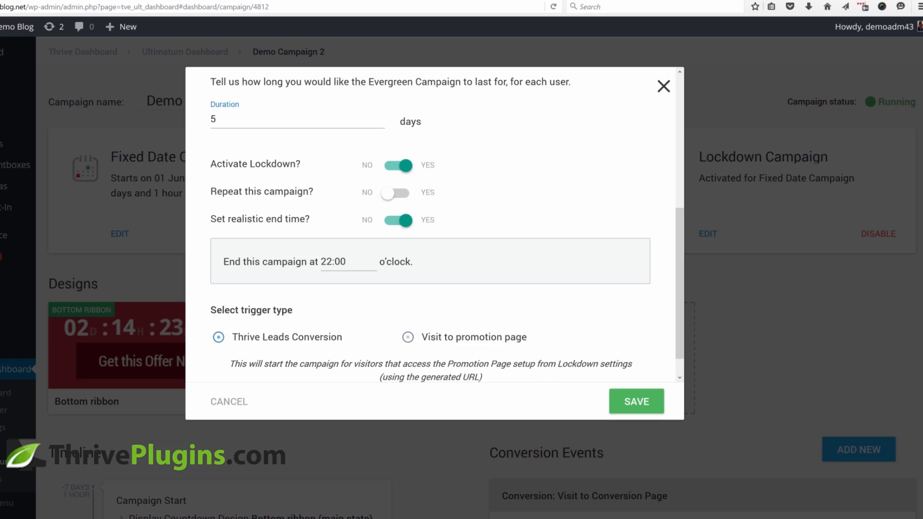
left_click(635, 402)
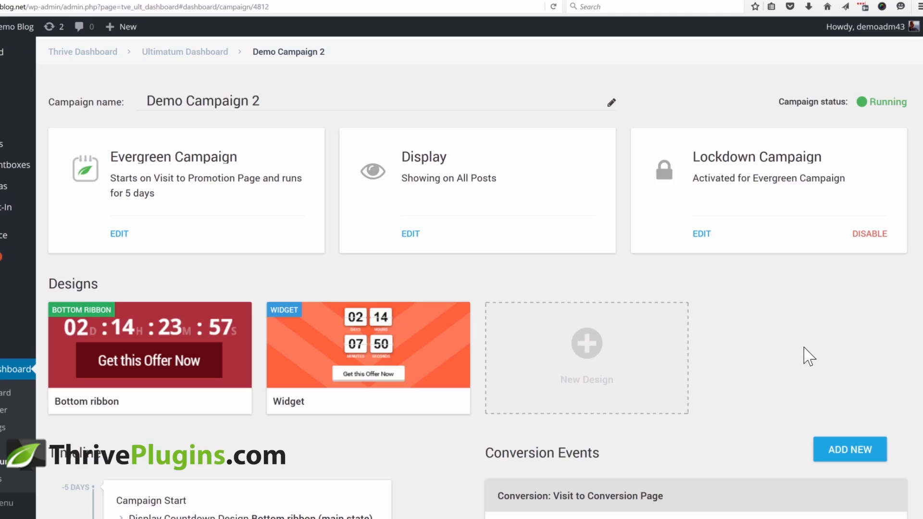
Open the lockdown settings and review the pre-access, promotion and expired page URLs
left_click(702, 234)
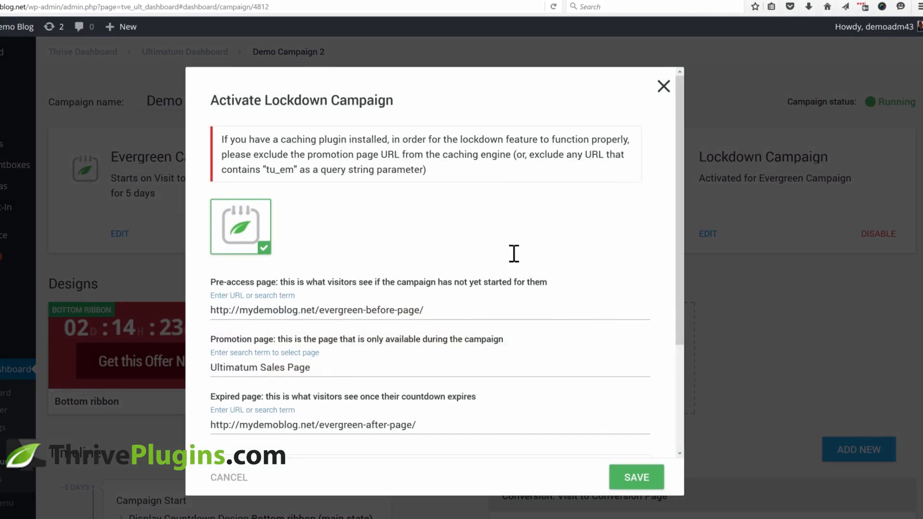
scroll(514, 253, "down", 3)
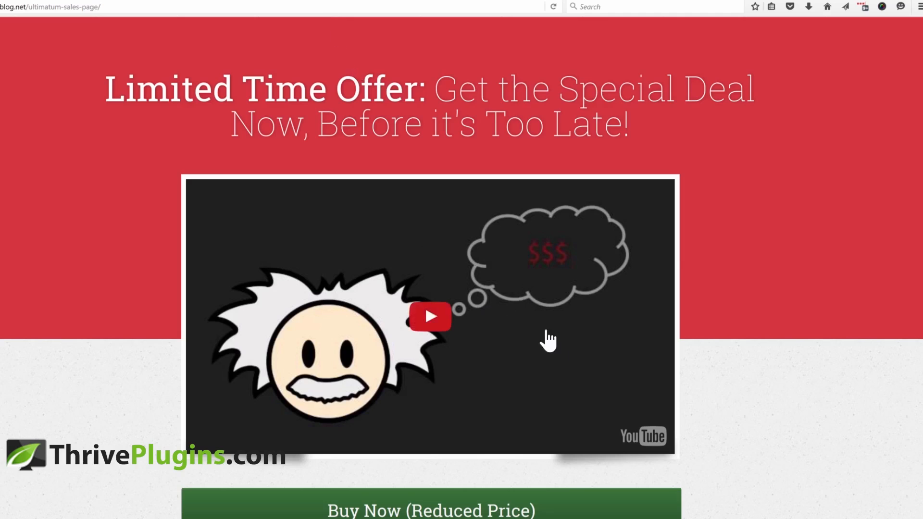
scroll(547, 340, "down", 3)
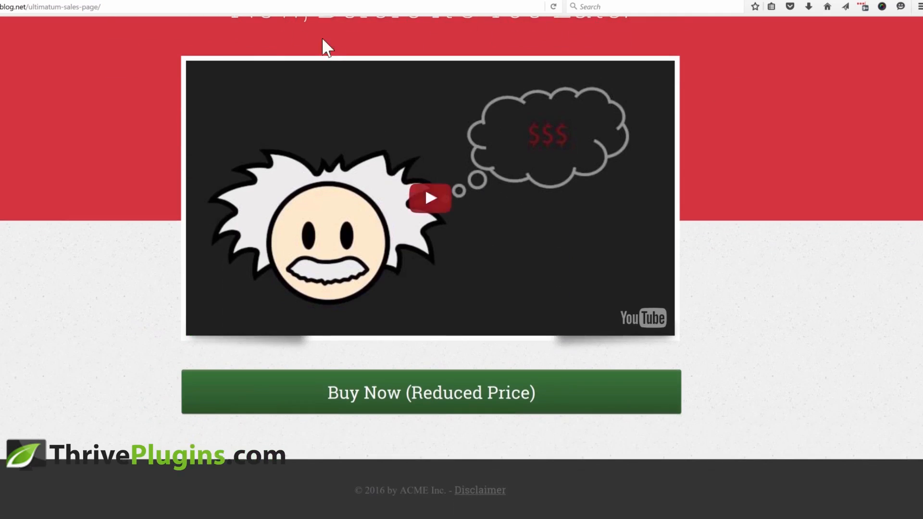
View the promotion sales page and the pre-access page in the other browser tabs, then return to the dashboard
left_click(233, 7)
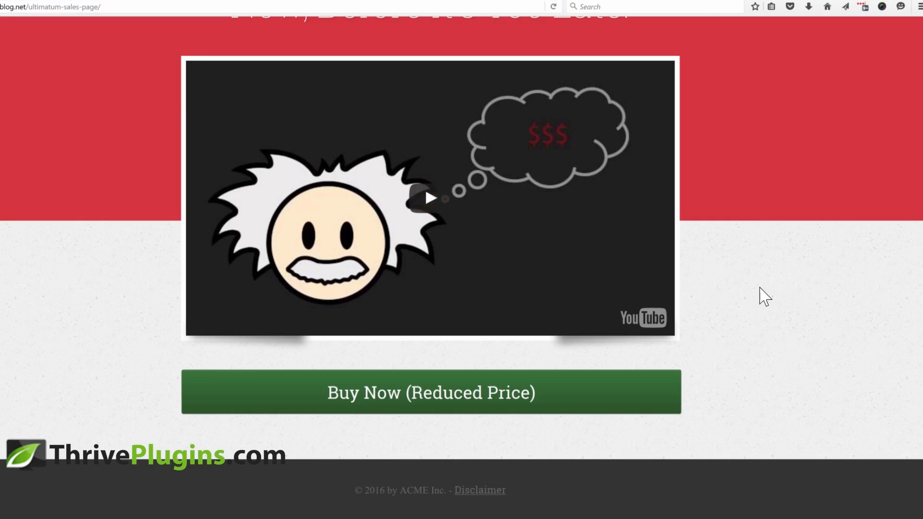
scroll(760, 288, "up", 3)
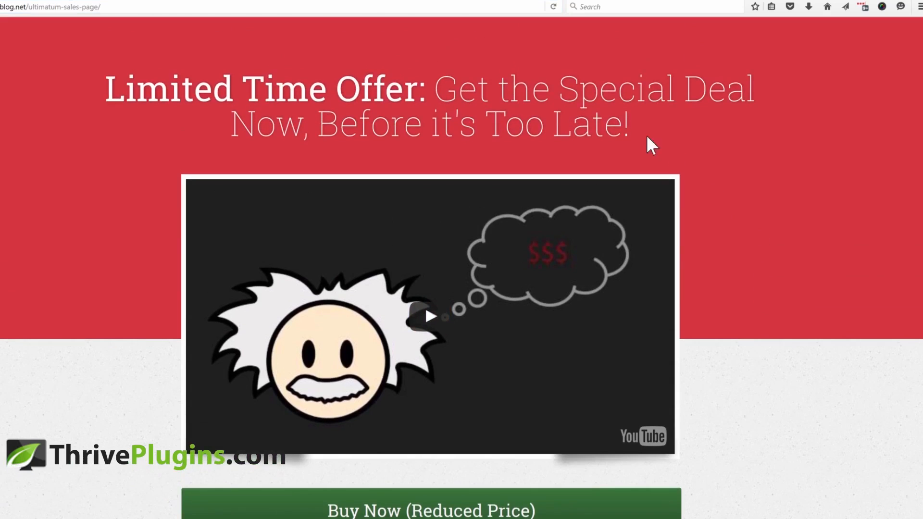
scroll(587, 113, "down", 2)
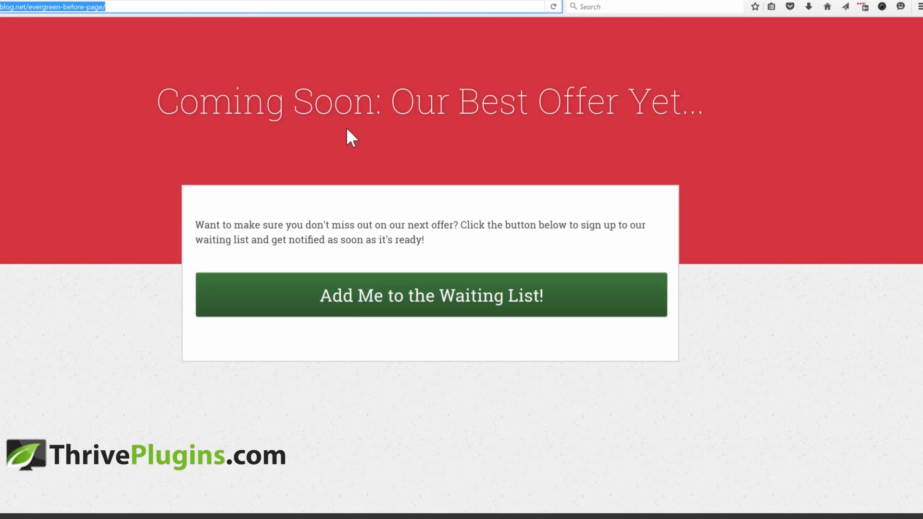
left_click(523, 289)
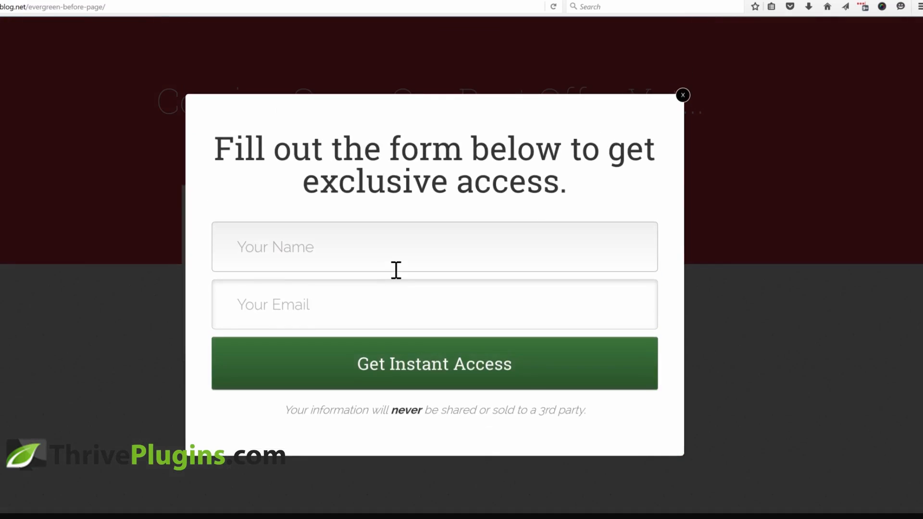
left_click(682, 95)
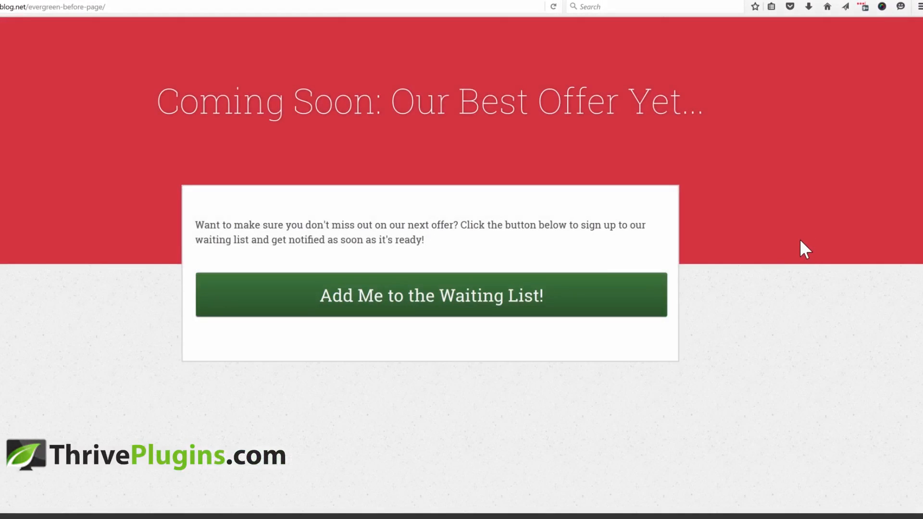
left_click(296, 1)
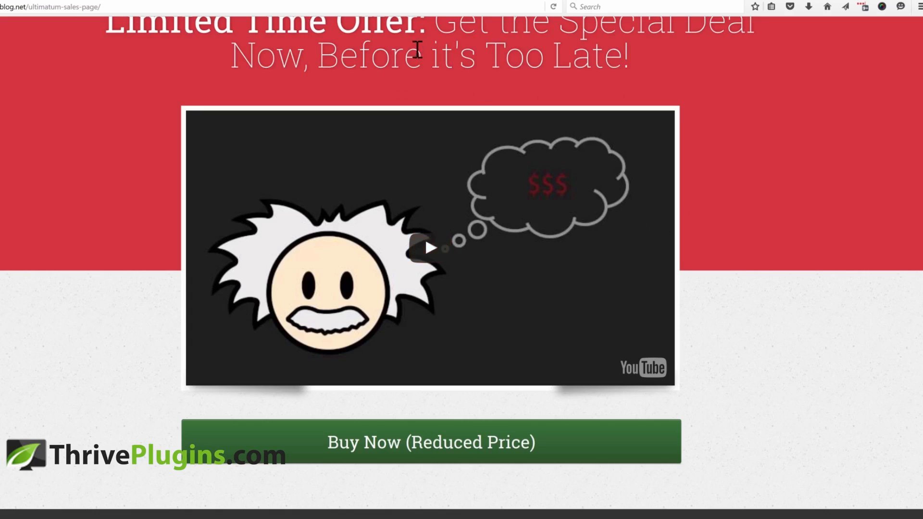
left_click(408, 3)
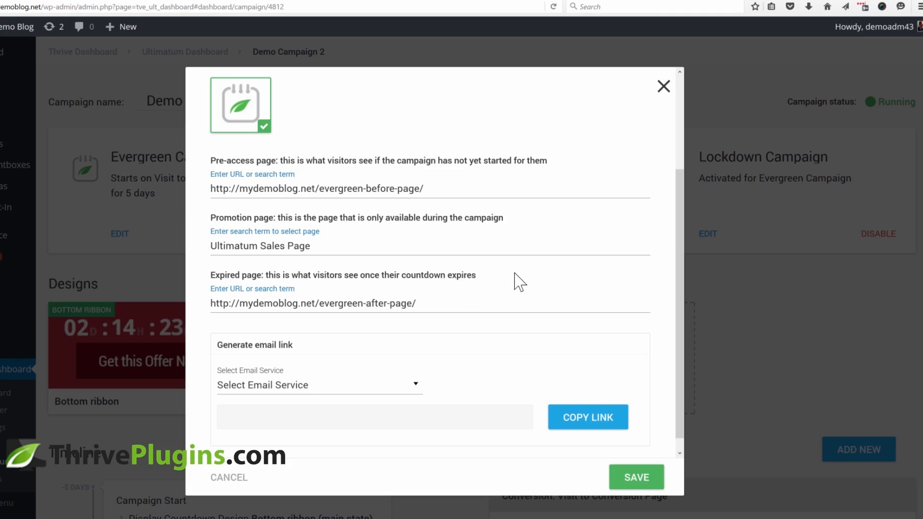
Generate an email link for AWeber, select the generated link, and close the lockdown dialog
scroll(531, 270, "down", 1)
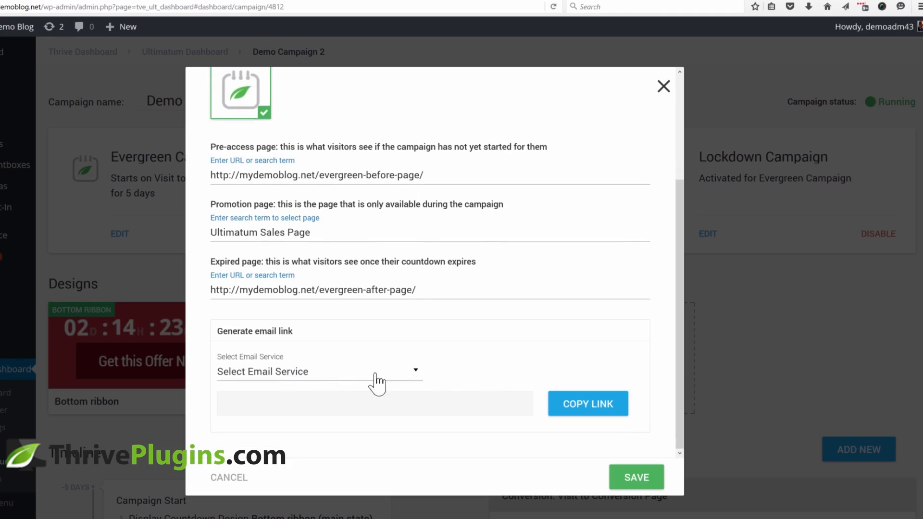
left_click(321, 377)
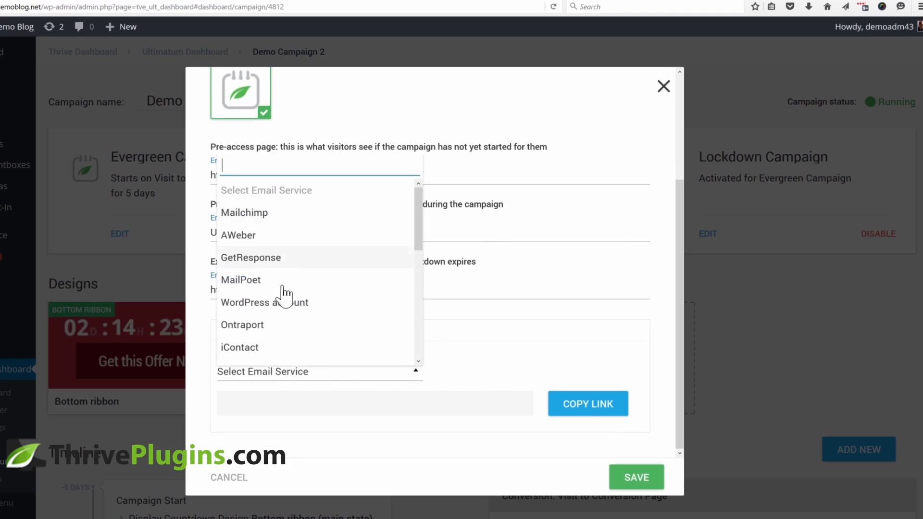
scroll(288, 312, "down", 3)
scroll(284, 318, "up", 4)
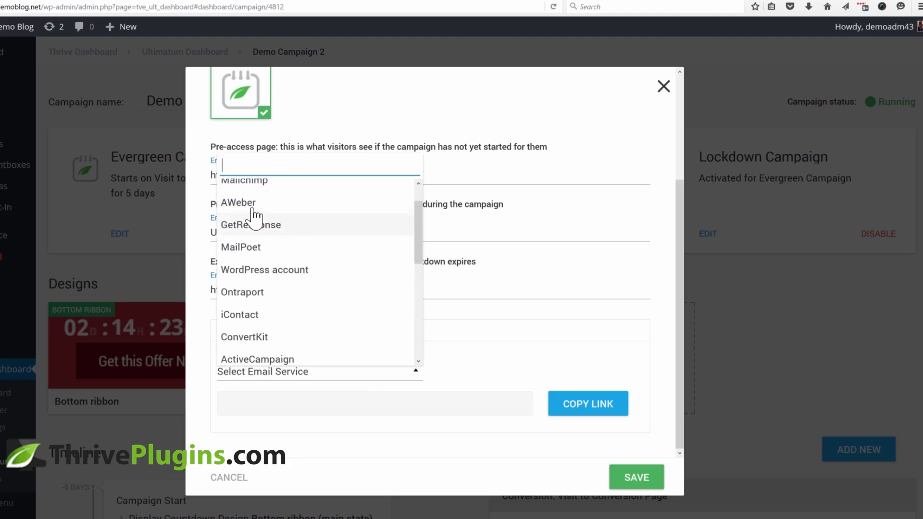
left_click(258, 204)
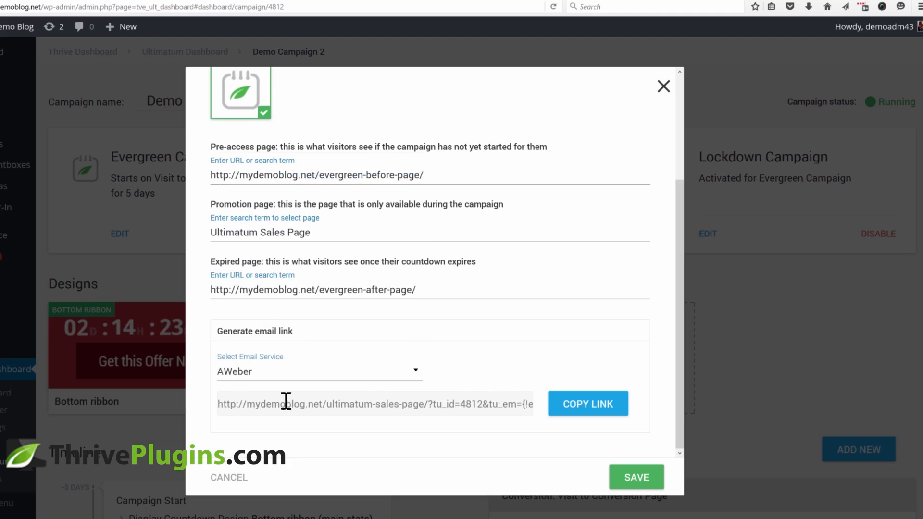
left_click(286, 403)
left_click_drag(218, 404, 559, 402)
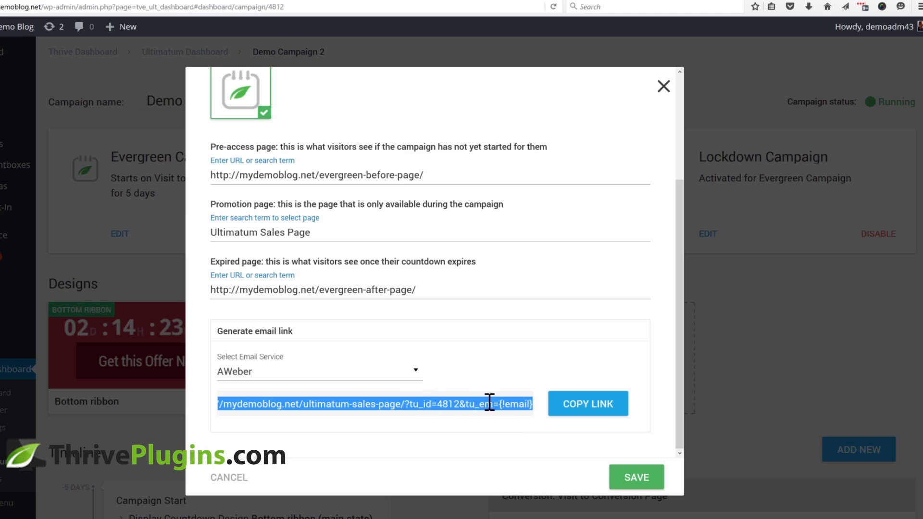
left_click(448, 404)
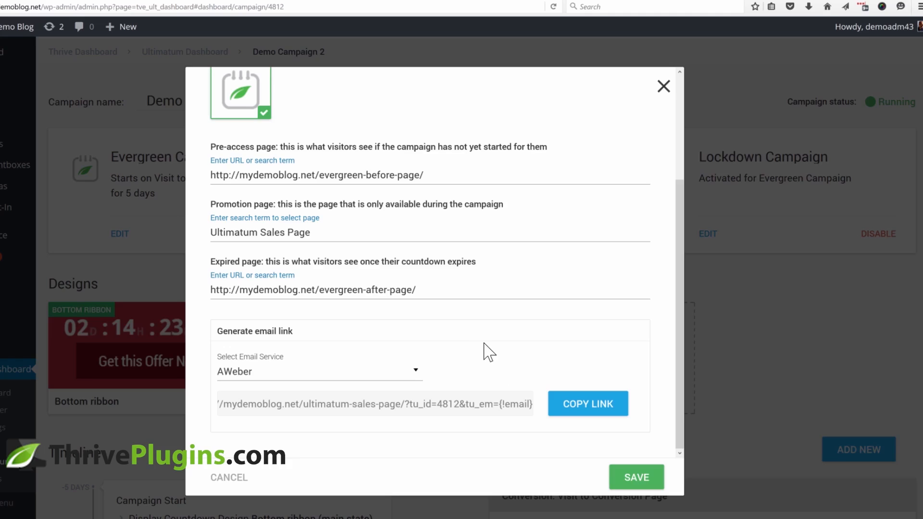
left_click(371, 404)
left_click(371, 404)
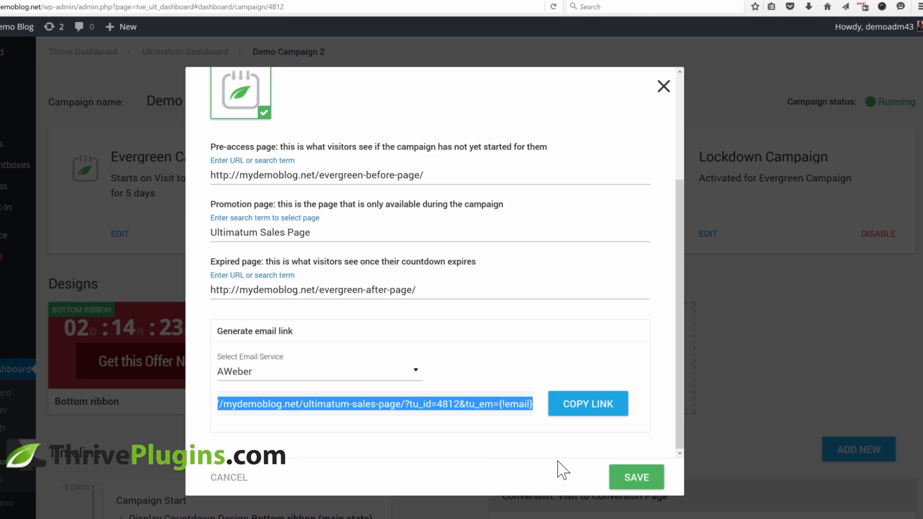
left_click(663, 86)
Review the updated campaign dashboard, timeline and conversion events
scroll(812, 294, "down", 6)
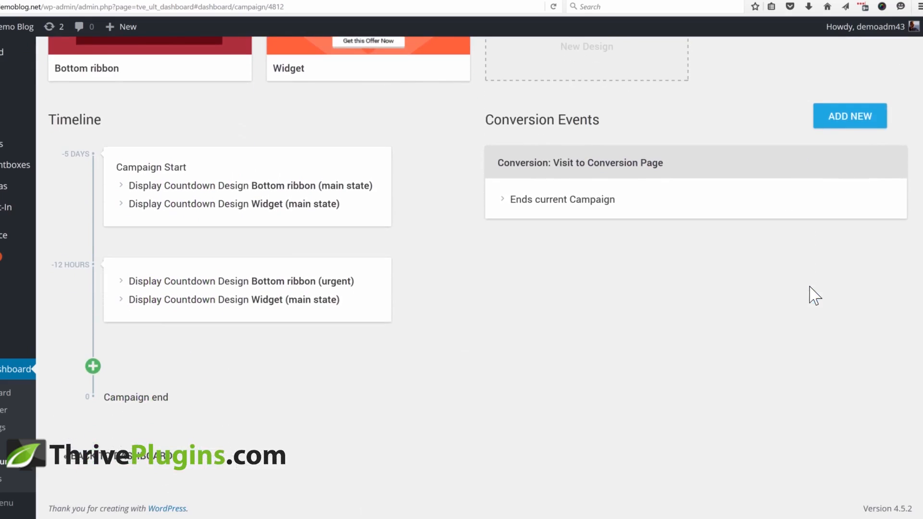
scroll(812, 295, "up", 6)
scroll(812, 295, "up", 2)
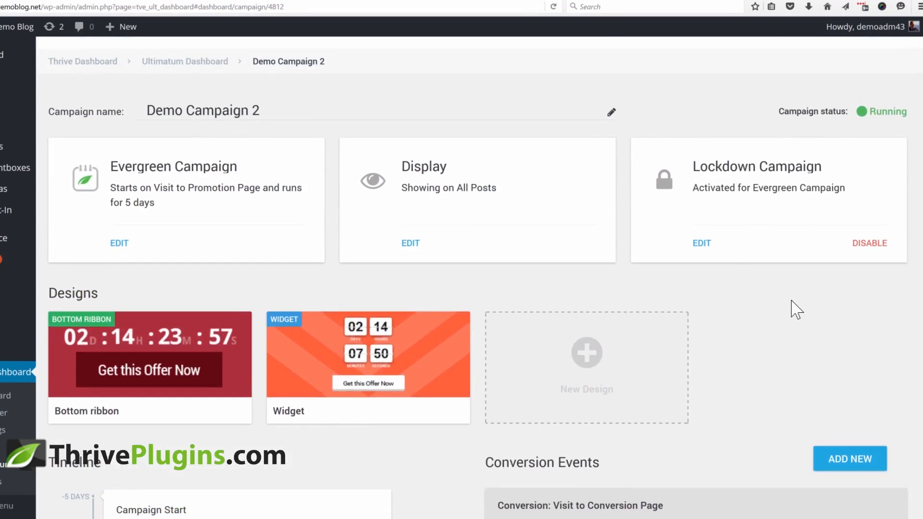
scroll(795, 309, "down", 2)
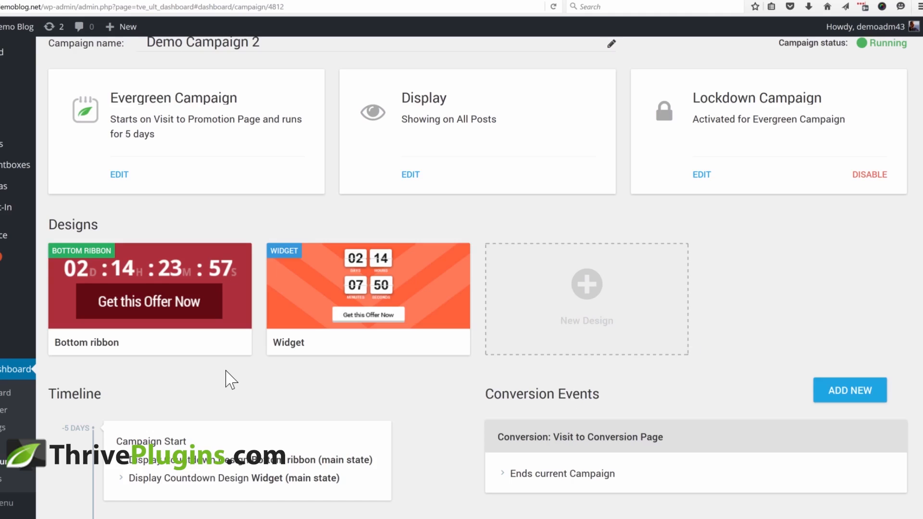
scroll(758, 233, "down", 4)
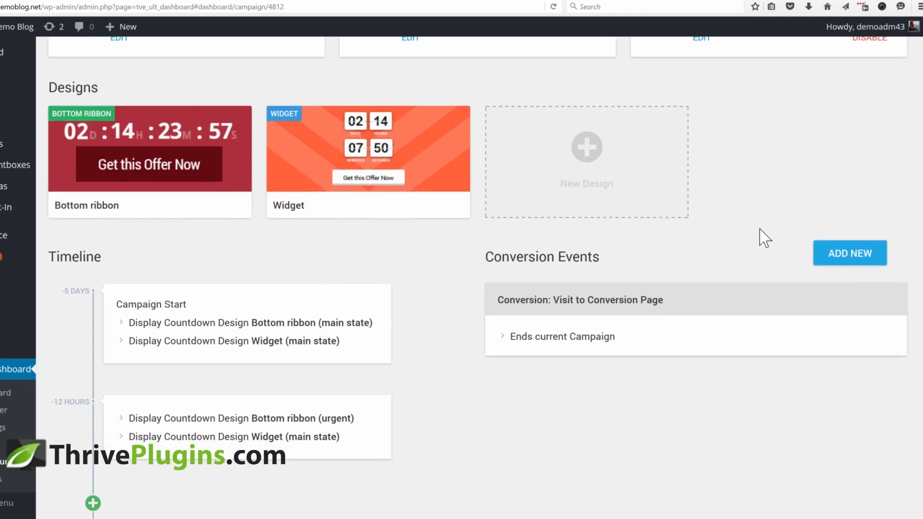
scroll(642, 380, "up", 2)
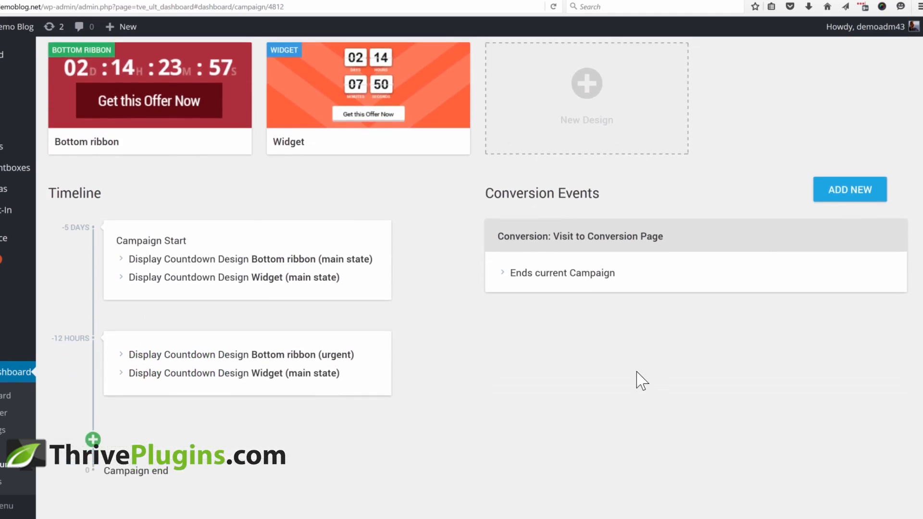
scroll(642, 379, "up", 2)
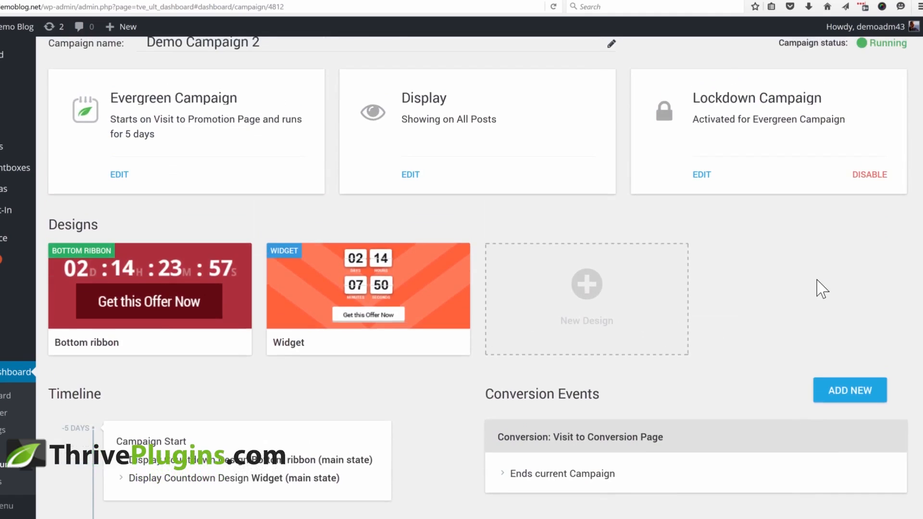